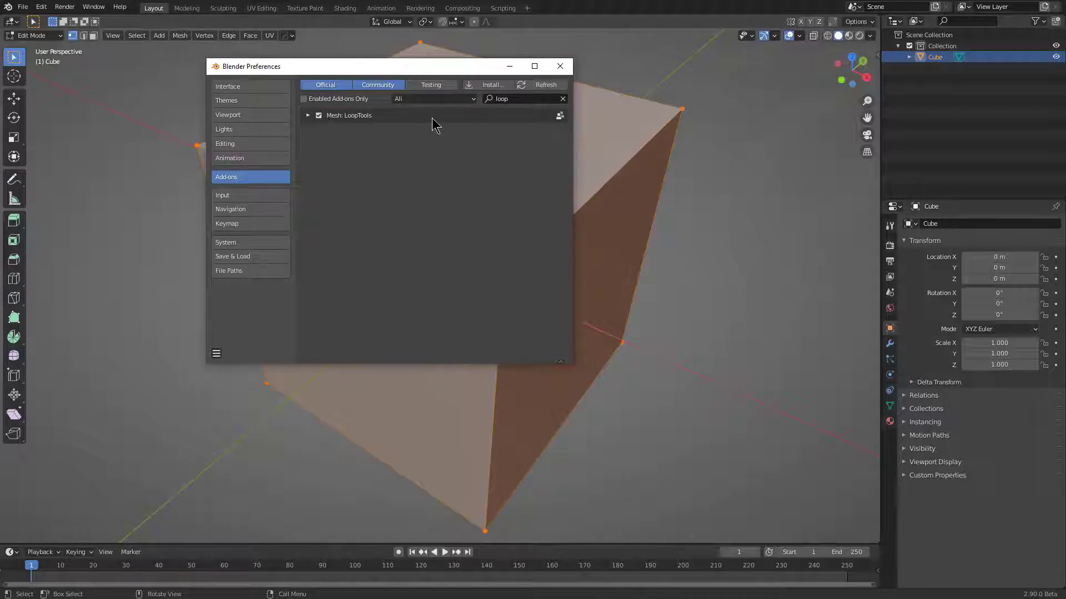
# Close the preferences window and subdivide all faces of the cube once.
pyautogui.click(560, 66)
pyautogui.moveTo(555, 89); pyautogui.dragTo(542, 176, button='middle')
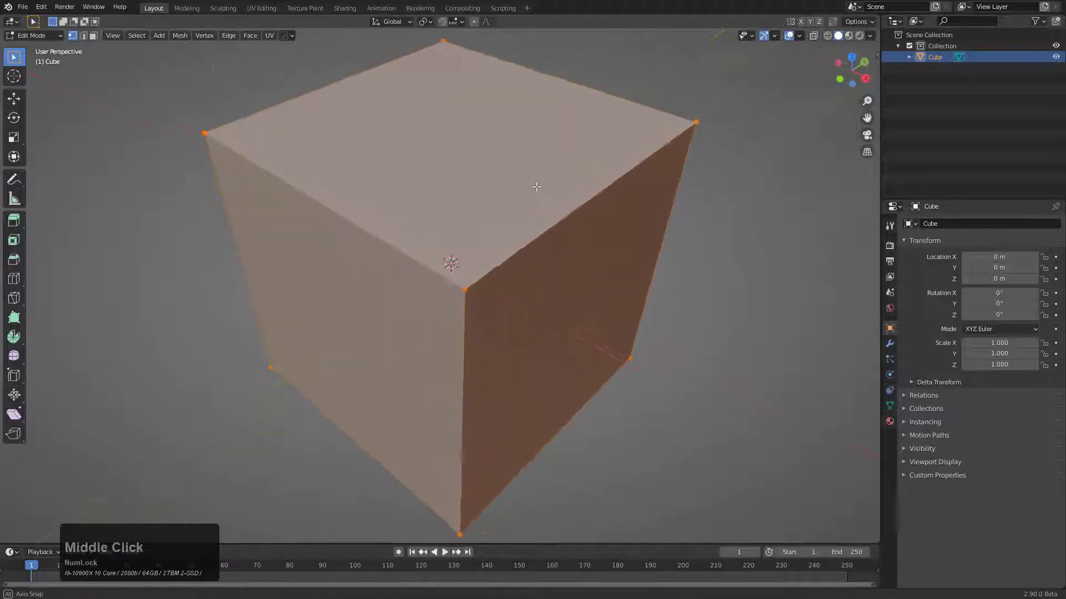
pyautogui.scroll(-2, 543, 176)
pyautogui.moveTo(516, 211); pyautogui.dragTo(516, 210, button='middle')
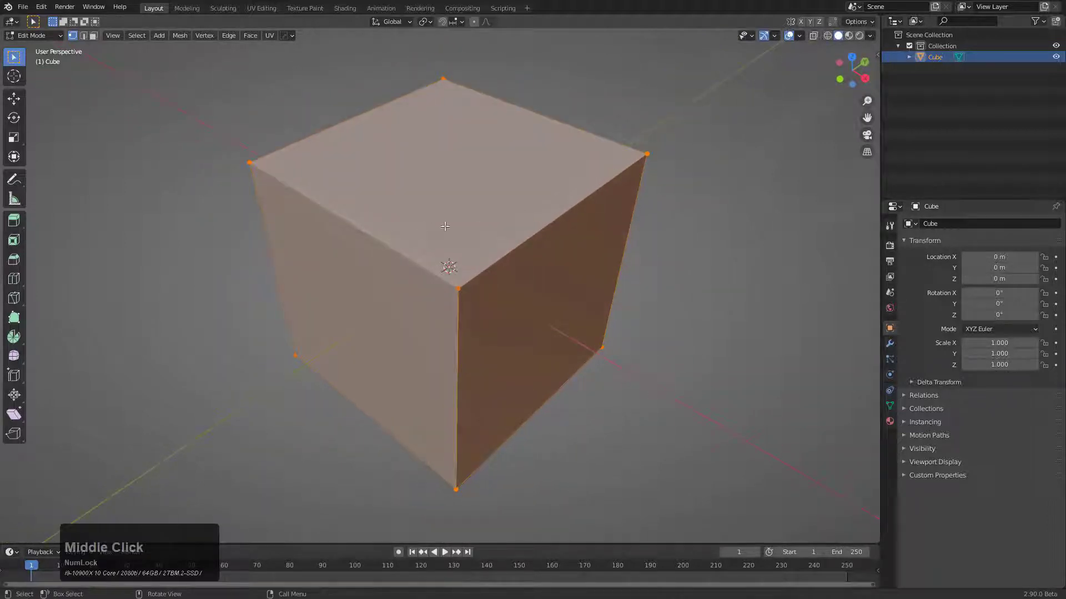
pyautogui.press('Tab')
pyautogui.press('Tab')
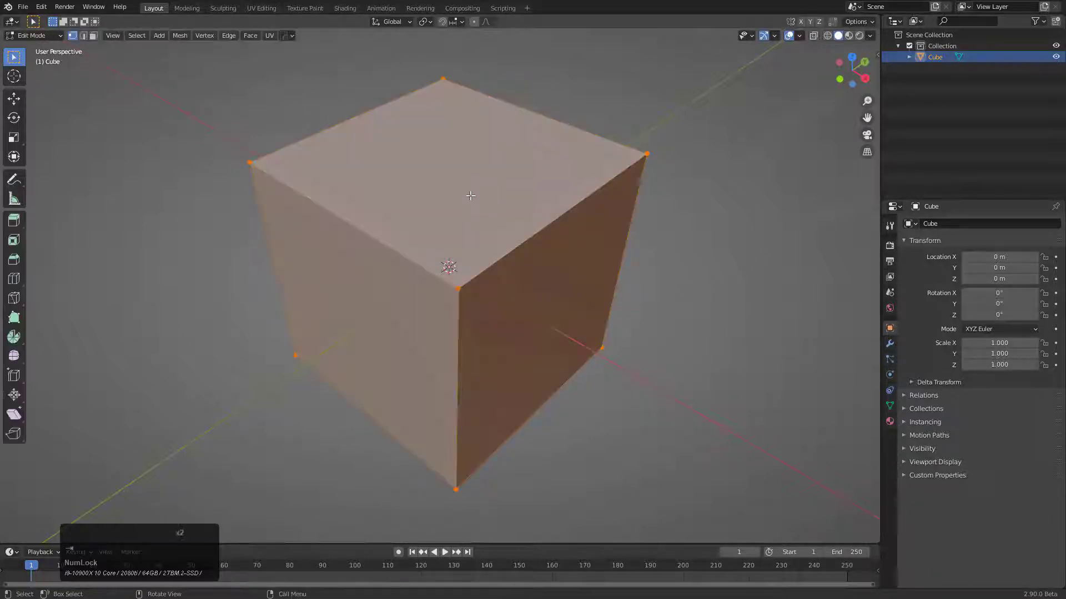
pyautogui.hotkey('alt', 'a')
pyautogui.press('a')
pyautogui.rightClick(383, 230)
pyautogui.click(373, 217)
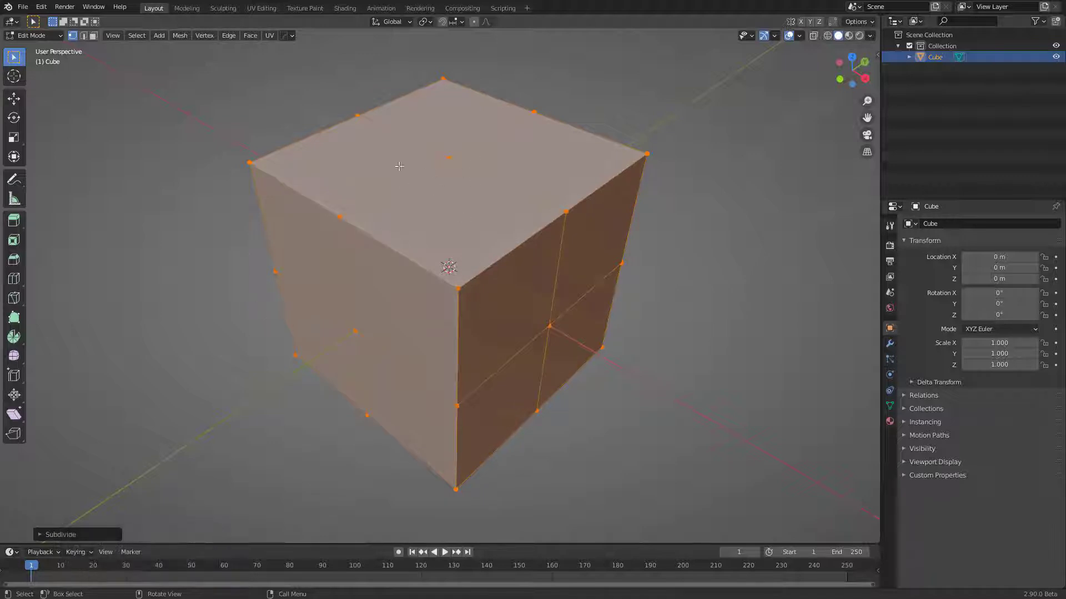
# Bevel the centre vertex of the cube's upper face with 5 segments and about 0.7 m width, and merge the result into one face.
pyautogui.moveTo(456, 241); pyautogui.dragTo(472, 151, button='middle')
pyautogui.click(472, 151)
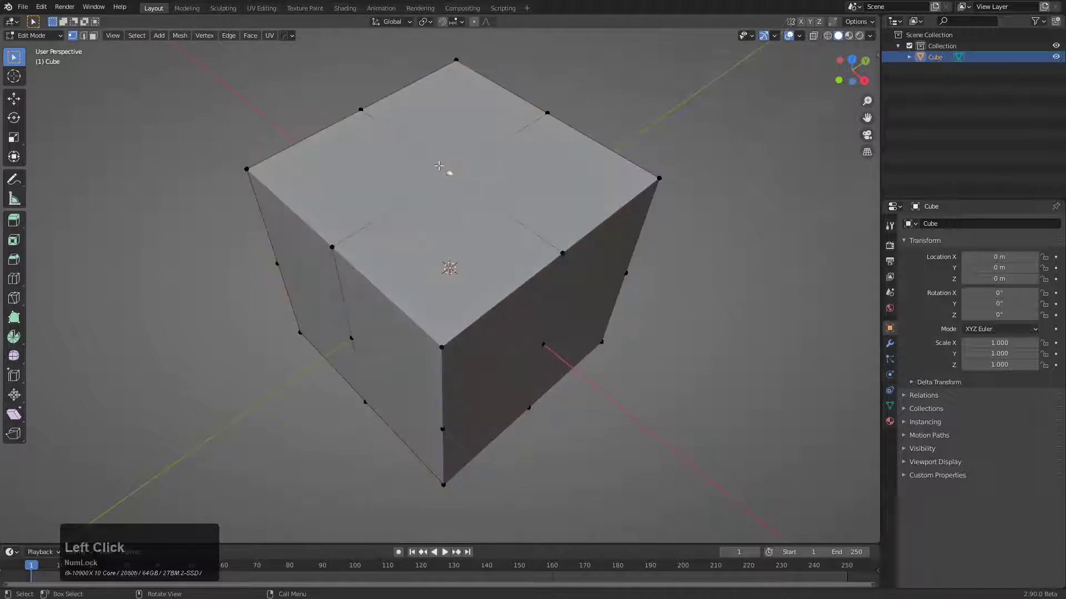
pyautogui.scroll(2, 493, 193)
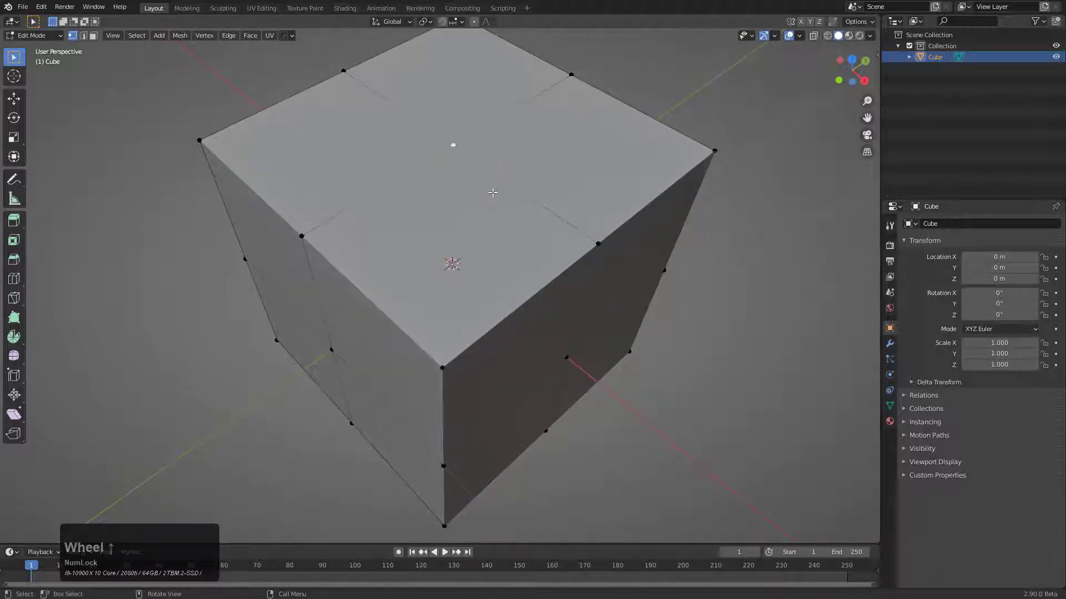
pyautogui.hotkey('ctrl', 'shift', 'b')
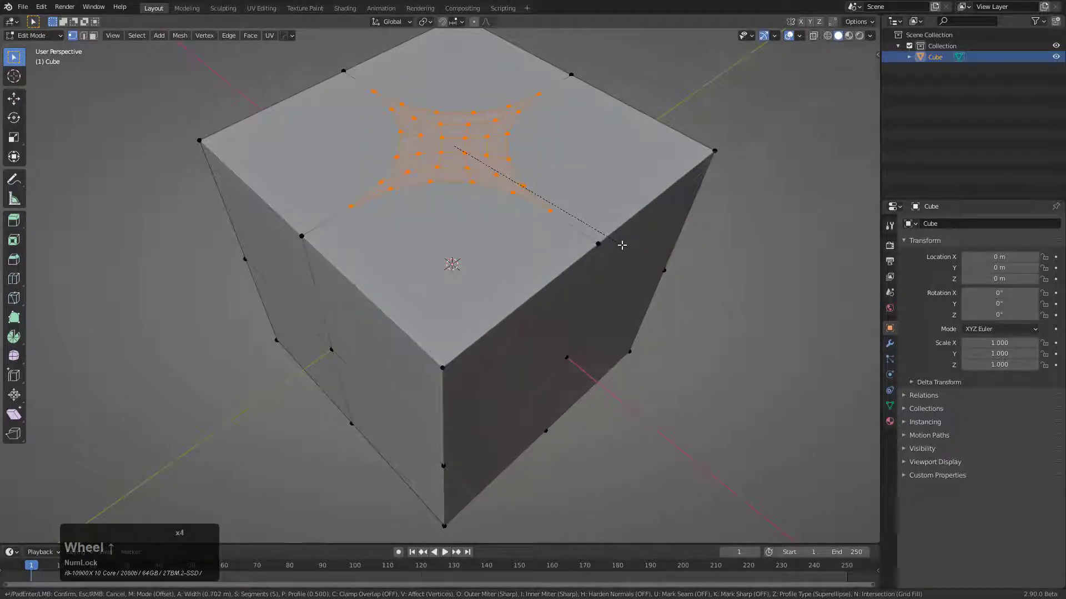
pyautogui.click(571, 218)
pyautogui.press('f')
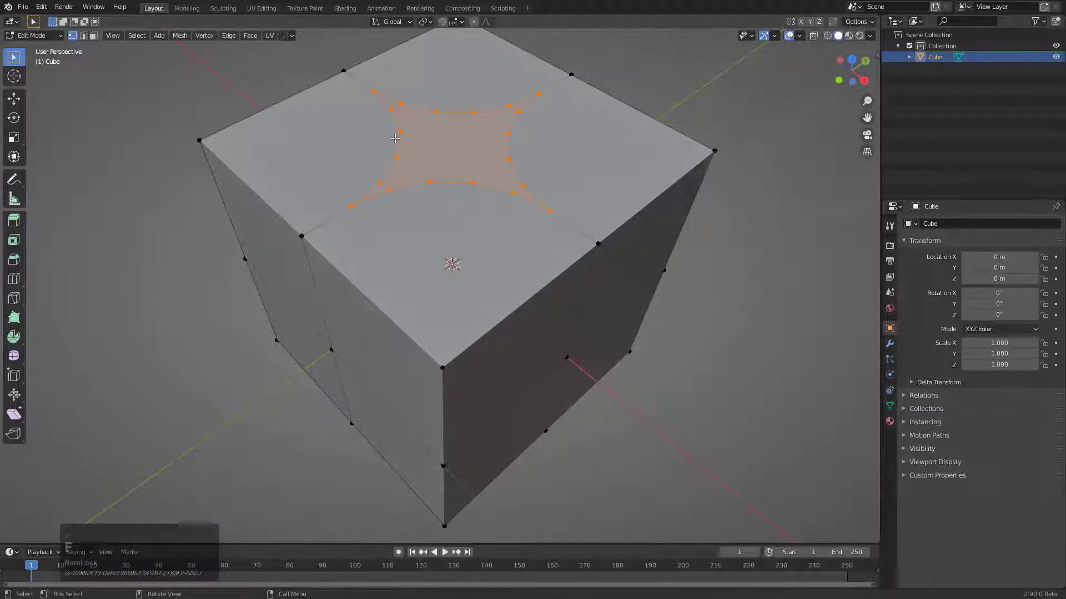
# Round the new face into a circle with LoopTools Circle and scale it down slightly.
pyautogui.rightClick(458, 157)
pyautogui.moveTo(459, 123)
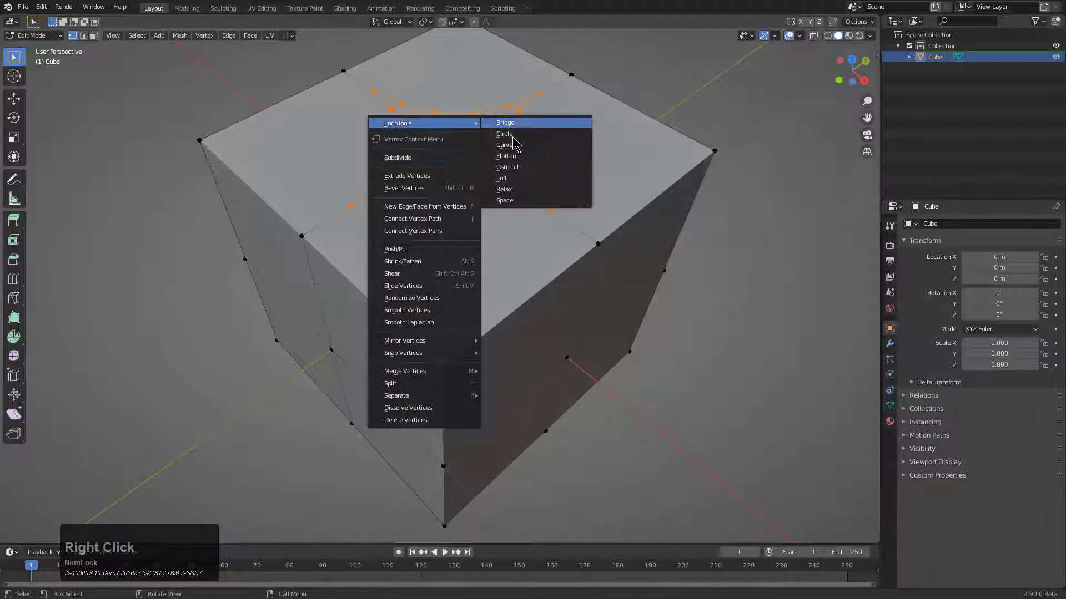
pyautogui.click(516, 135)
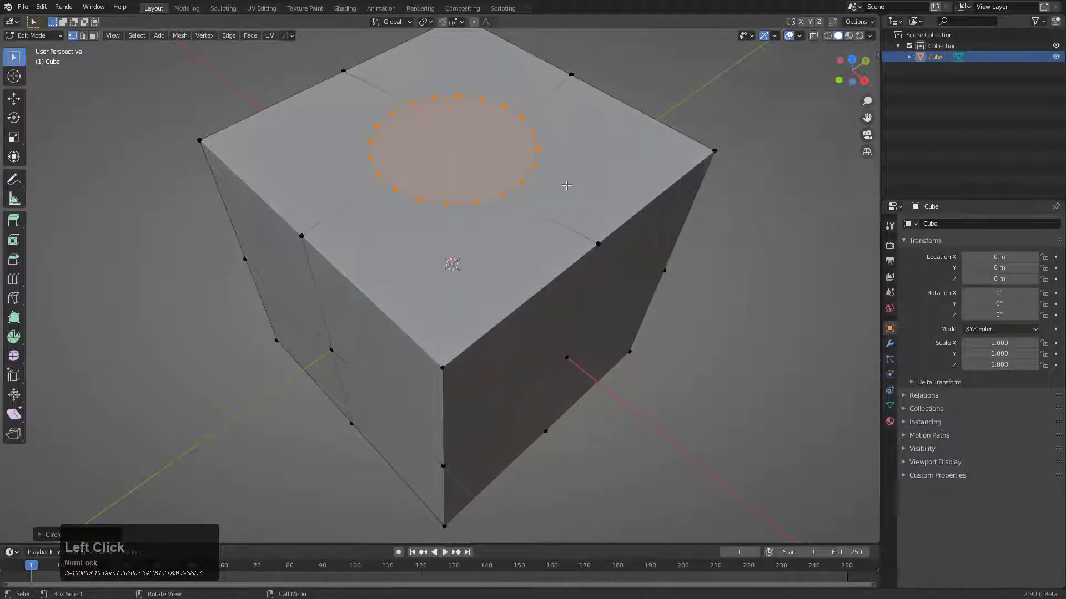
pyautogui.press('s')
pyautogui.click(548, 176)
# Extrude a smaller concentric ring inside the circle and extrude its inner face down into the cube to form a round hole.
pyautogui.press('e')
pyautogui.rightClick(549, 176)
pyautogui.press('s')
pyautogui.click(523, 167)
pyautogui.press('e')
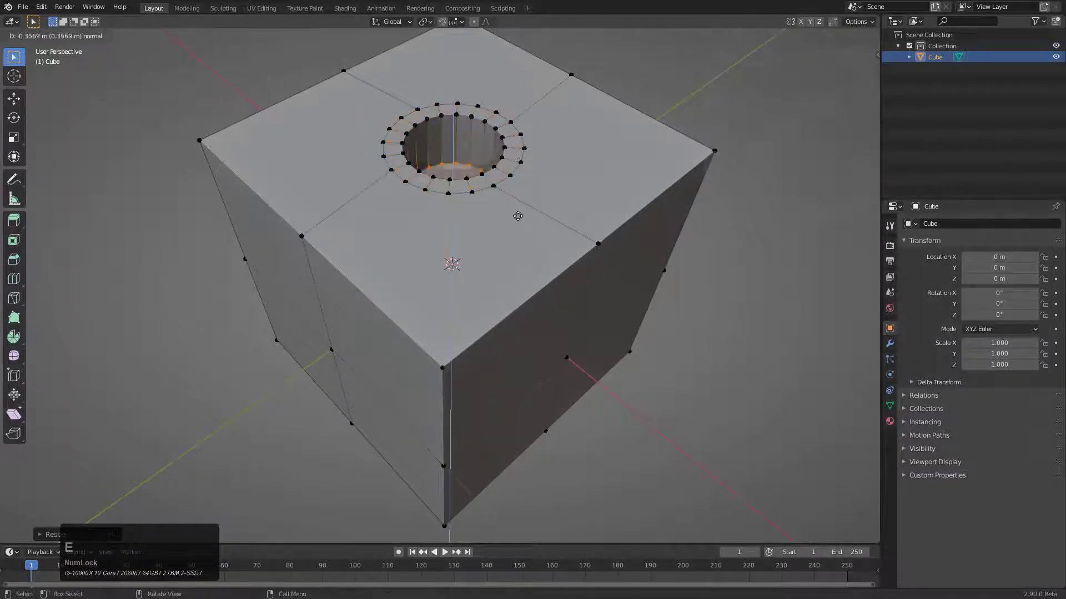
pyautogui.click(478, 179)
# Sharpen the cube in Object Mode with the HOps Sharpen operation at 30° sharpness and 60° auto smooth.
pyautogui.press('Tab')
pyautogui.press('q')
pyautogui.click(514, 150)
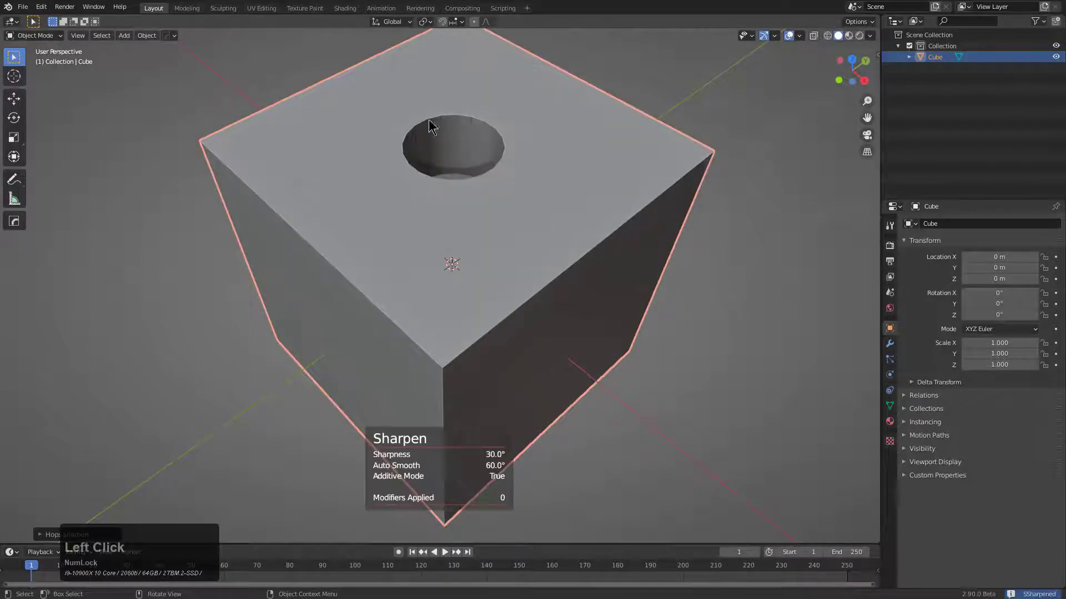
# Select all four faces on each of two adjacent vertical sides of the cube in Edit Mode and subdivide them once.
pyautogui.press('Tab')
pyautogui.moveTo(446, 171); pyautogui.dragTo(516, 289, button='middle')
pyautogui.scroll(-2, 521, 290)
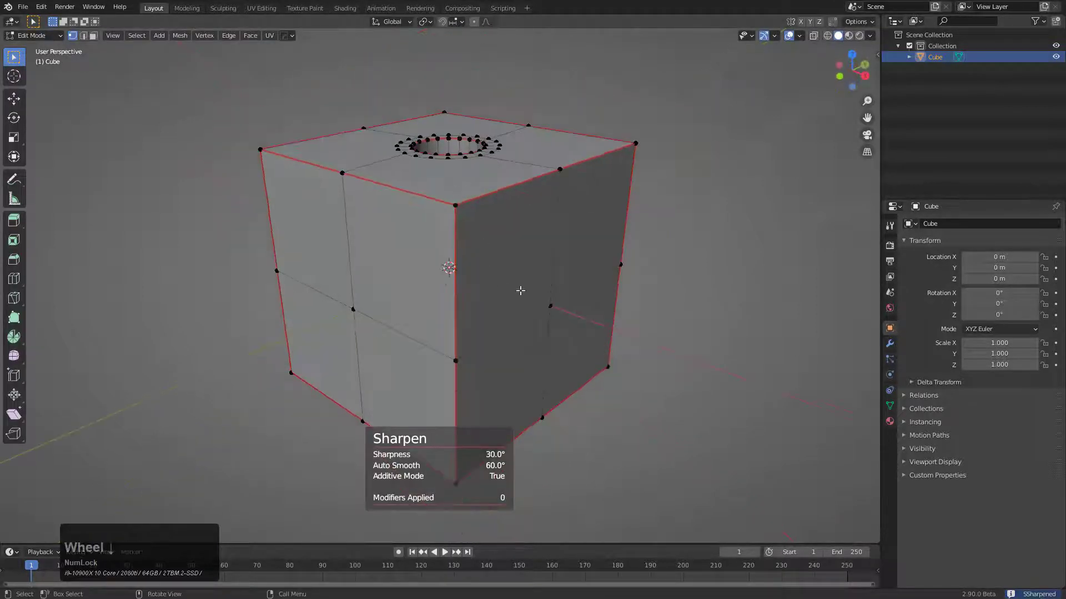
pyautogui.click(529, 299)
pyautogui.moveTo(331, 286); pyautogui.dragTo(416, 259, button='middle')
pyautogui.press('3')
pyautogui.click(400, 236)
pyautogui.keyDown('shift'); pyautogui.click(340, 221); pyautogui.keyUp('shift')
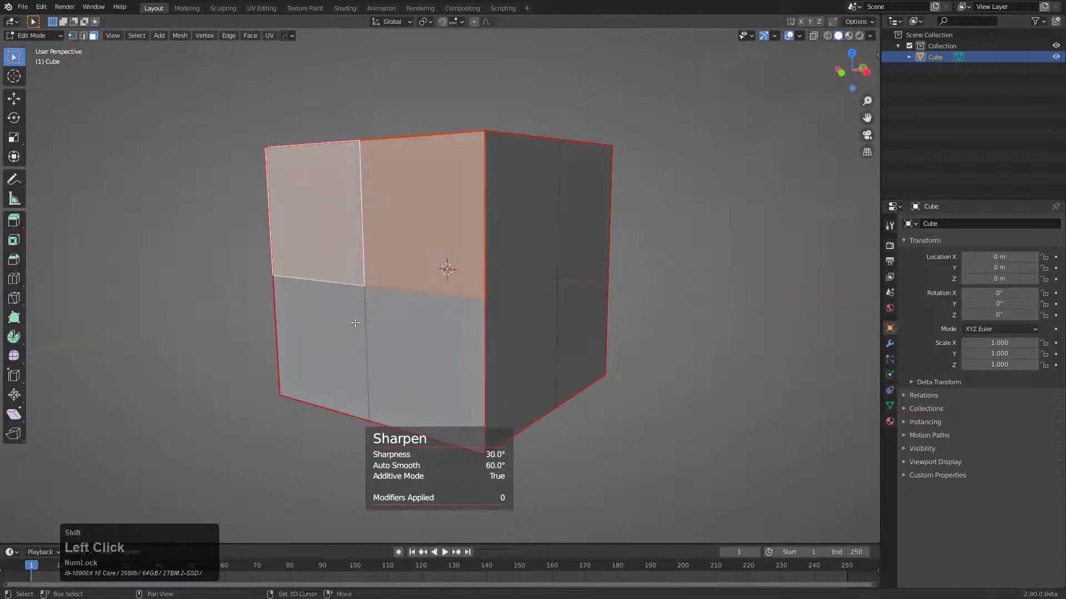
pyautogui.keyDown('shift'); pyautogui.click(347, 327); pyautogui.keyUp('shift')
pyautogui.keyDown('shift'); pyautogui.click(421, 355); pyautogui.keyUp('shift')
pyautogui.keyDown('shift'); pyautogui.click(507, 238); pyautogui.keyUp('shift')
pyautogui.keyDown('shift'); pyautogui.click(583, 226); pyautogui.keyUp('shift')
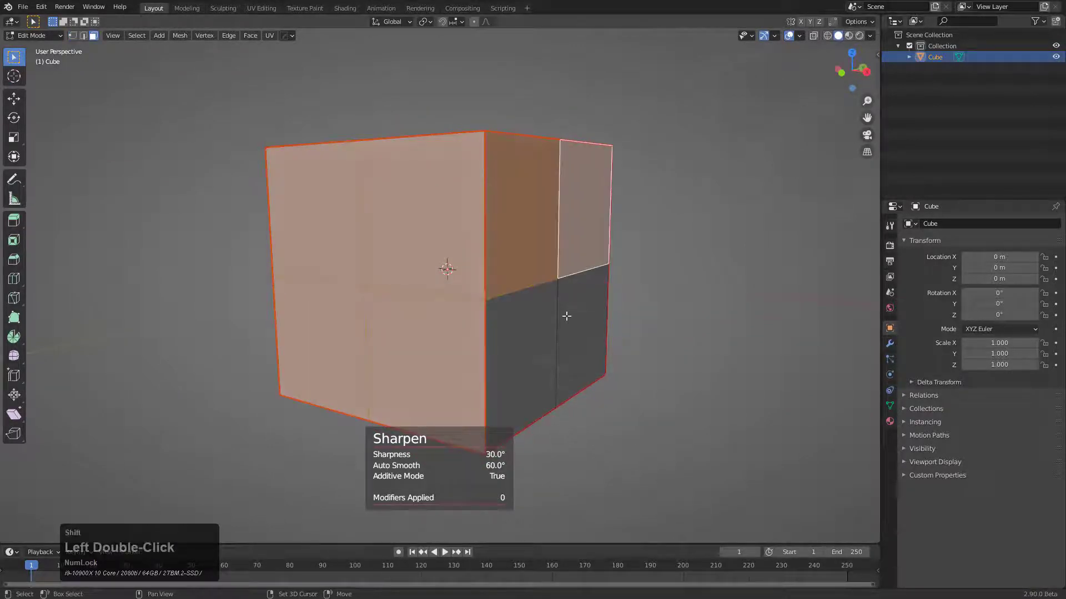
pyautogui.keyDown('shift'); pyautogui.click(566, 314); pyautogui.keyUp('shift')
pyautogui.keyDown('shift'); pyautogui.click(535, 317); pyautogui.keyUp('shift')
pyautogui.rightClick(535, 317)
pyautogui.click(502, 351)
# Try HOps Circle with 5 divisions on the four quadrant-centre vertices of each of the two subdivided sides.
pyautogui.press('1')
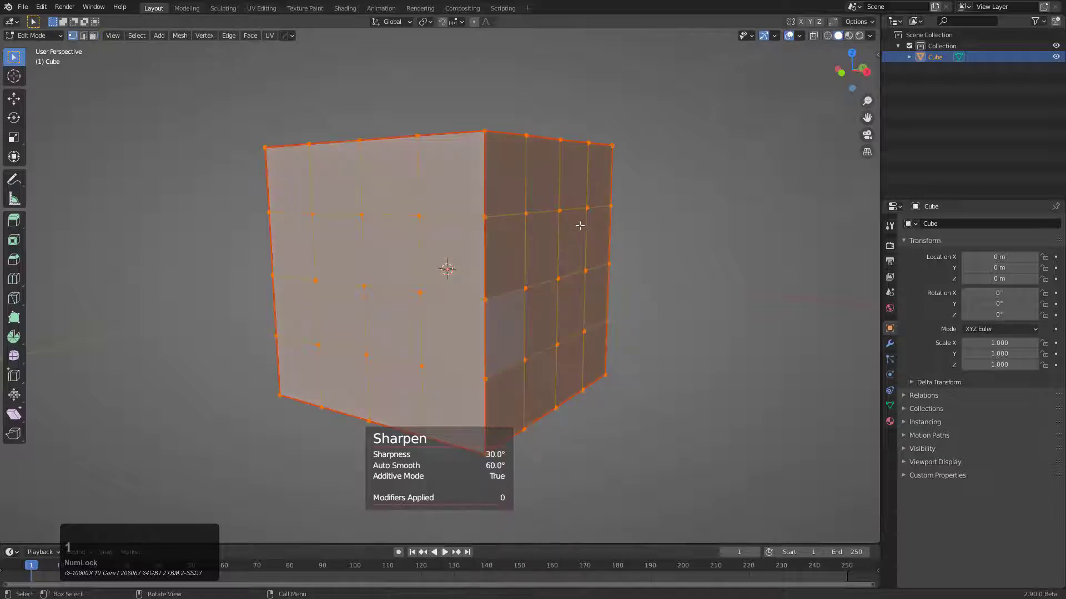
pyautogui.click(586, 209)
pyautogui.keyDown('shift'); pyautogui.click(524, 236); pyautogui.keyUp('shift')
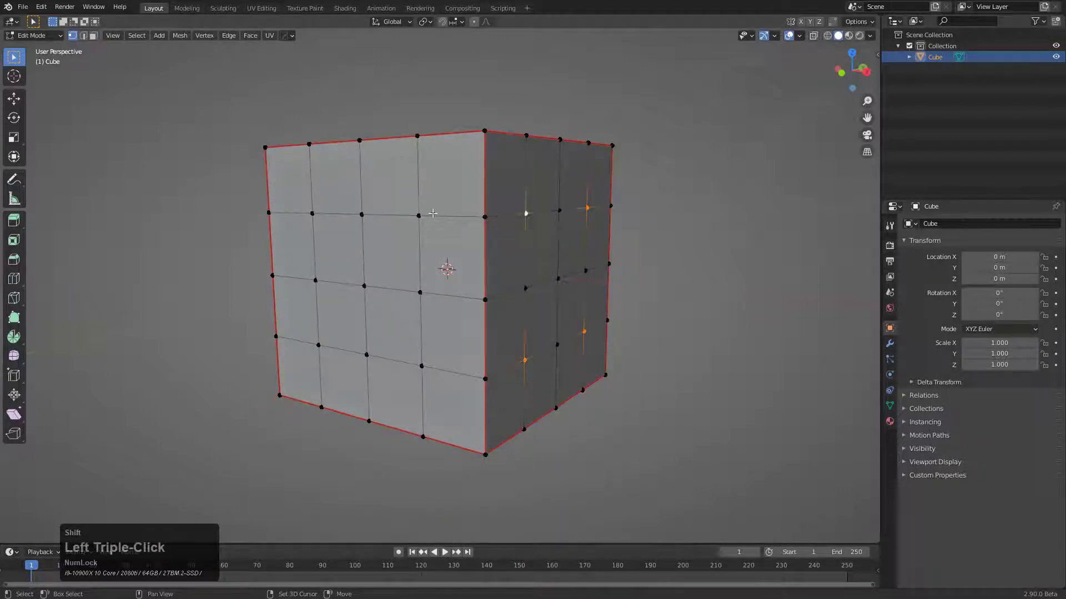
pyautogui.keyDown('shift'); pyautogui.click(421, 365); pyautogui.keyUp('shift')
pyautogui.keyDown('shift'); pyautogui.click(327, 345); pyautogui.keyUp('shift')
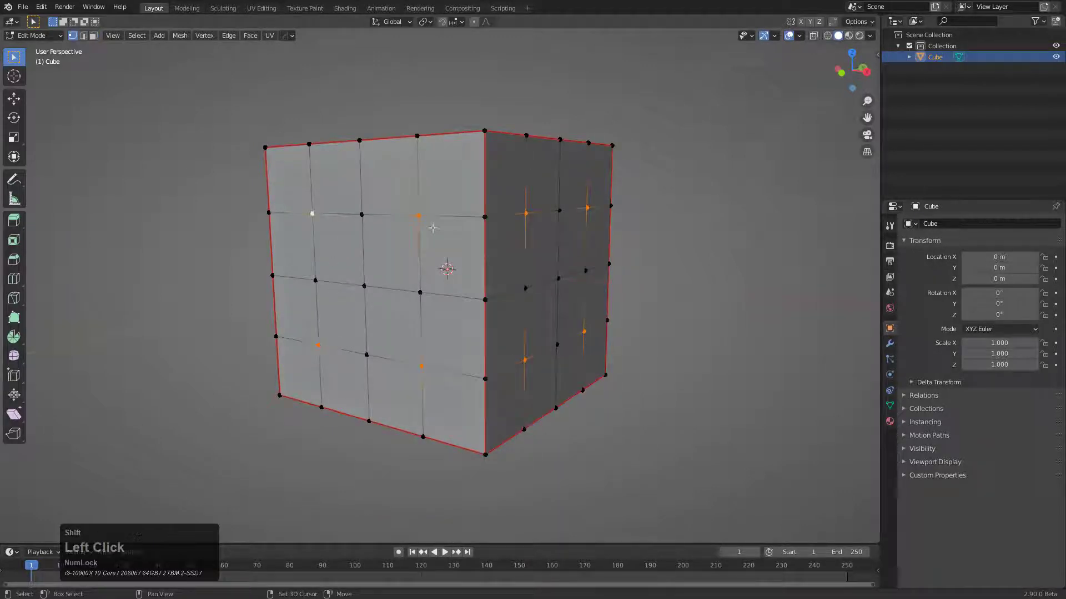
pyautogui.press('q')
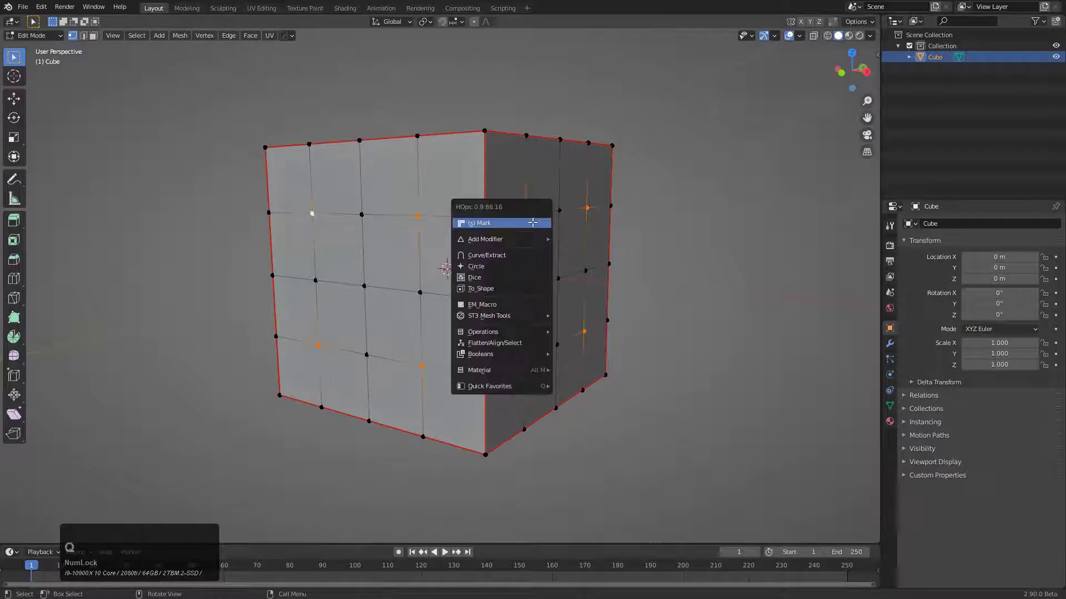
pyautogui.click(520, 270)
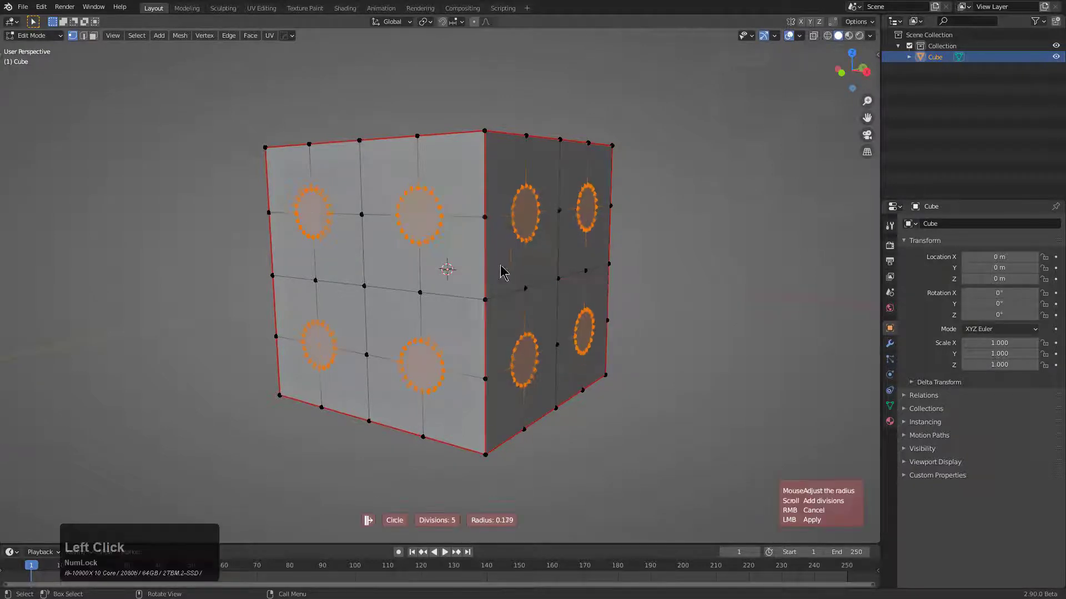
pyautogui.rightClick(541, 274)
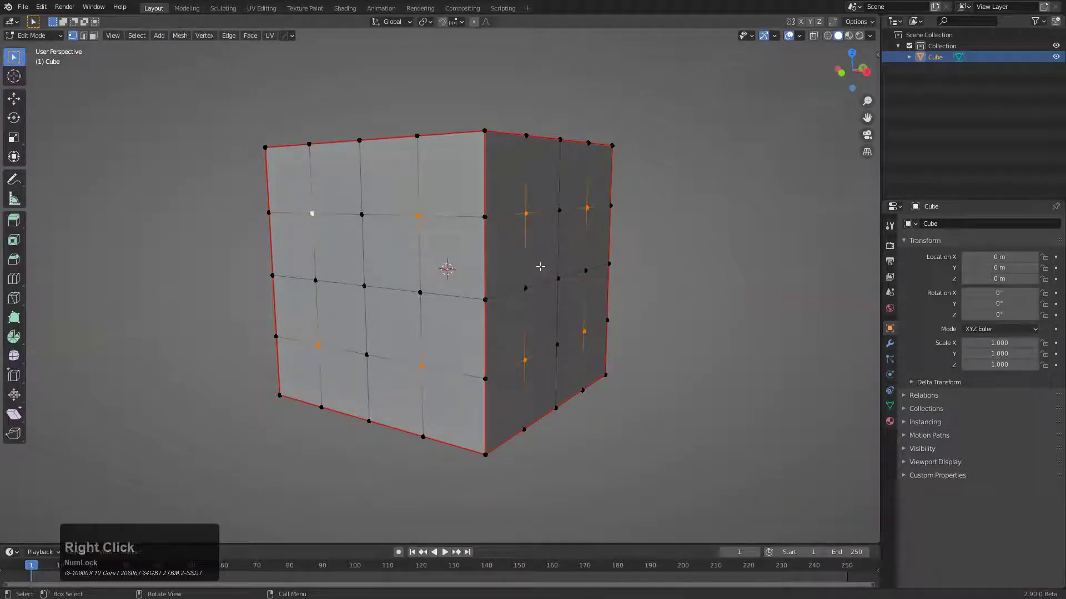
# Grow a selection from both sides' centre vertices with Edit Multi and try HOps Circle with 5 divisions on every other vertex.
pyautogui.click(366, 282)
pyautogui.press('q')
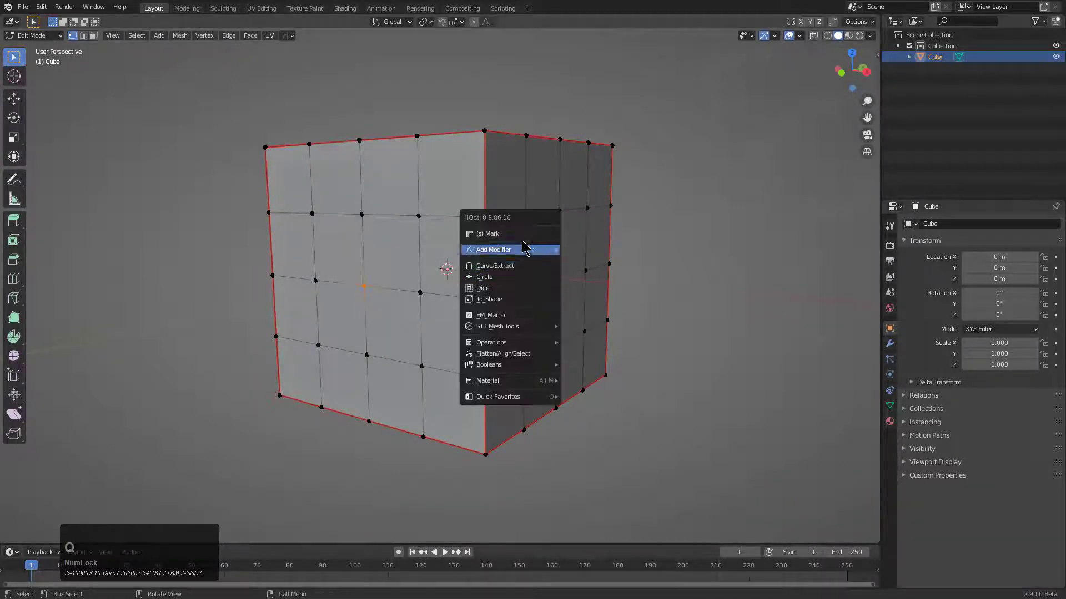
pyautogui.press('shift')
pyautogui.keyDown('shift'); pyautogui.click(524, 239); pyautogui.keyUp('shift')
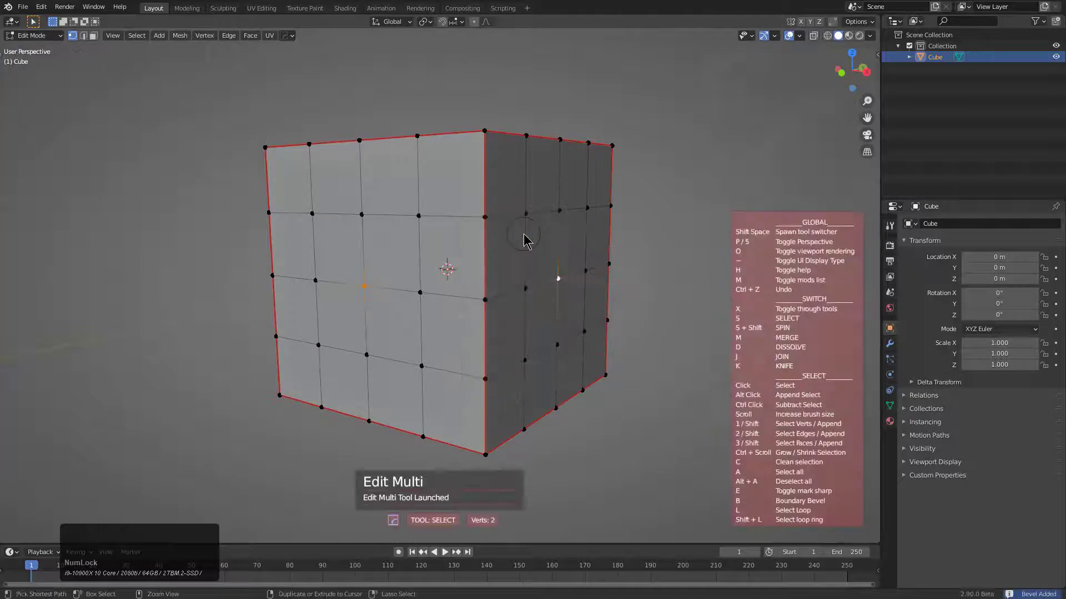
pyautogui.keyDown('ctrl'); pyautogui.scroll(2, 524, 233); pyautogui.keyUp('ctrl')
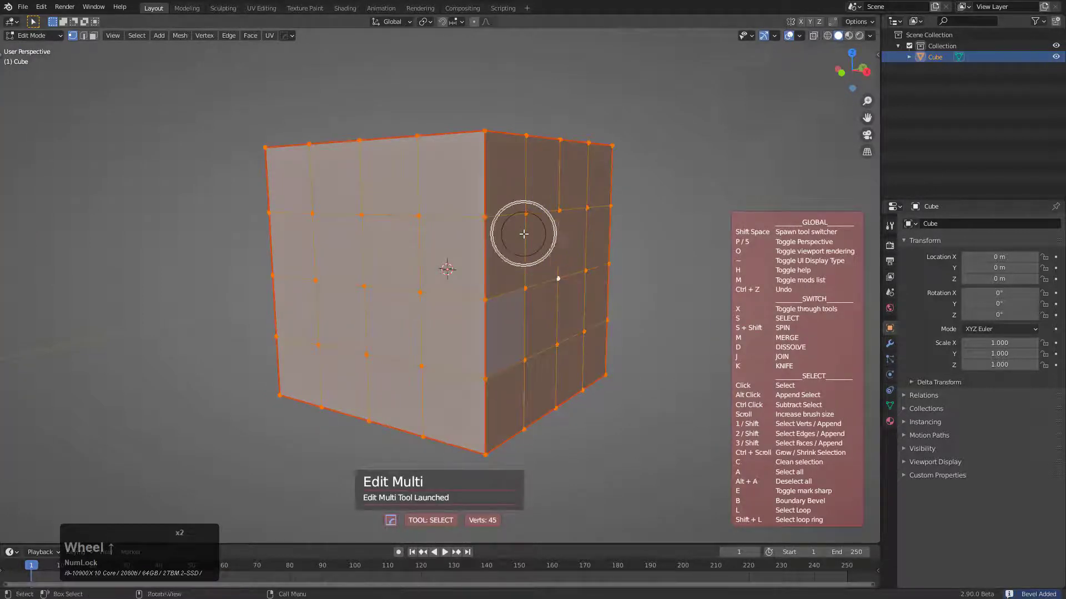
pyautogui.middleClick(534, 232)
pyautogui.moveTo(544, 231); pyautogui.dragTo(538, 250, button='middle')
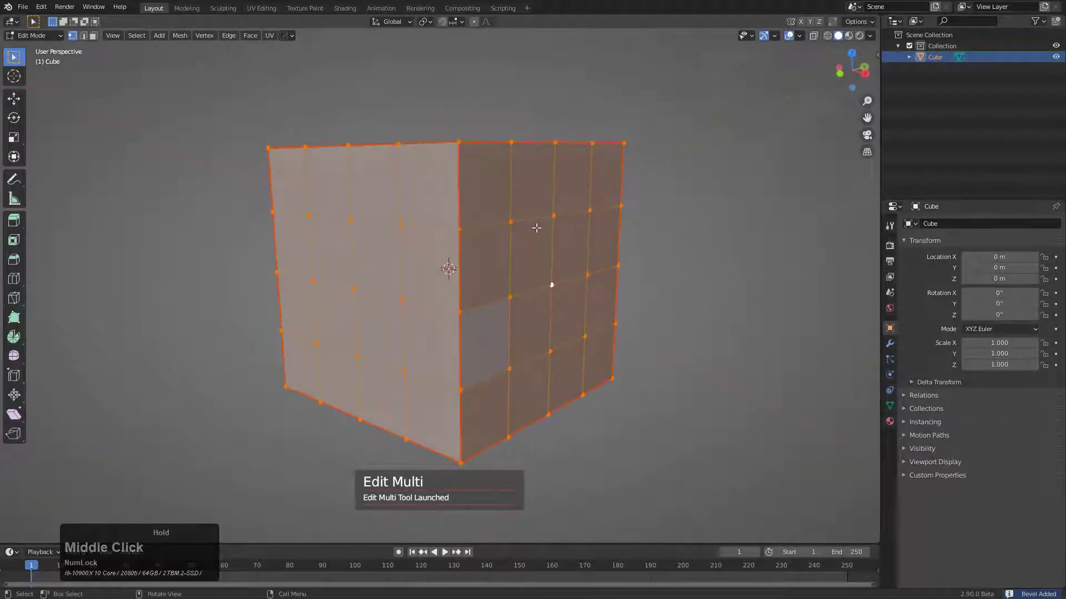
pyautogui.press('q')
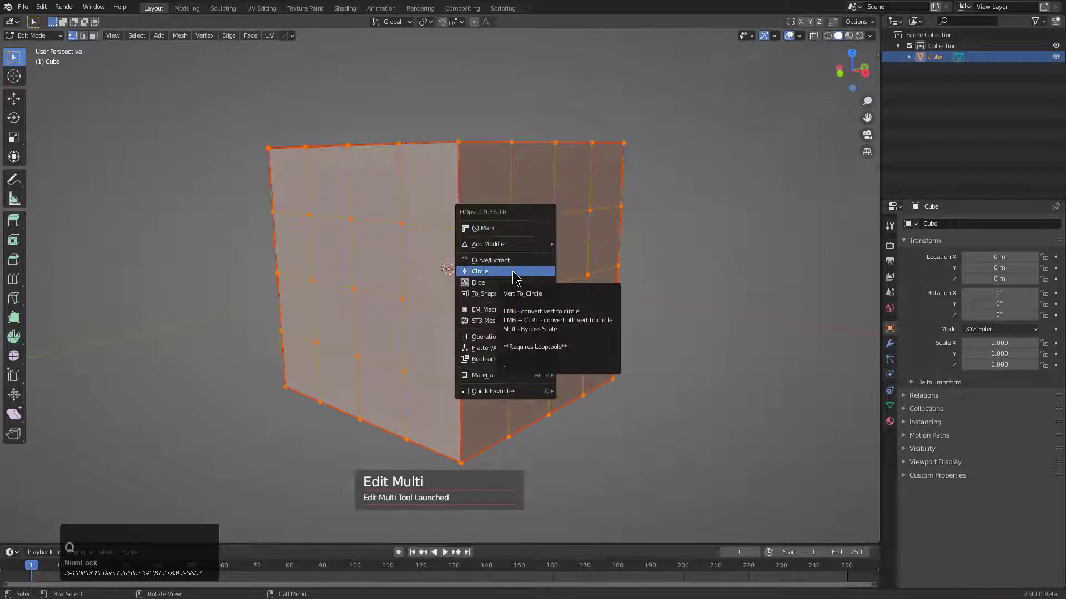
pyautogui.click(514, 272)
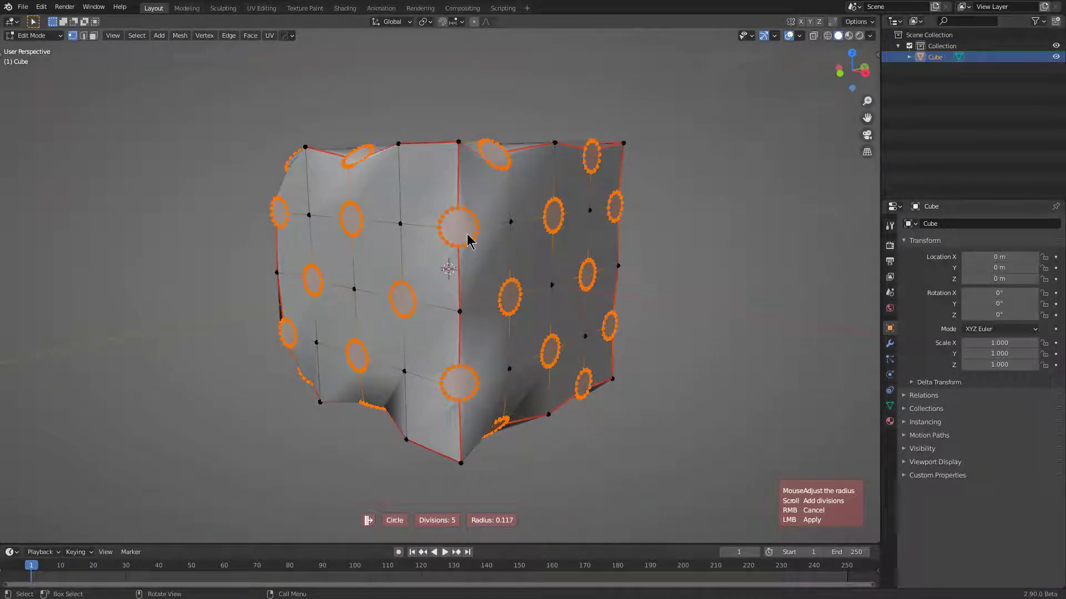
pyautogui.rightClick(470, 238)
# Select all faces of one subdivided vertical side in face mode and inset them together to leave a narrow border.
pyautogui.moveTo(438, 237); pyautogui.dragTo(473, 227, button='middle')
pyautogui.press('3')
pyautogui.hotkey('alt', 'a')
pyautogui.press('c')
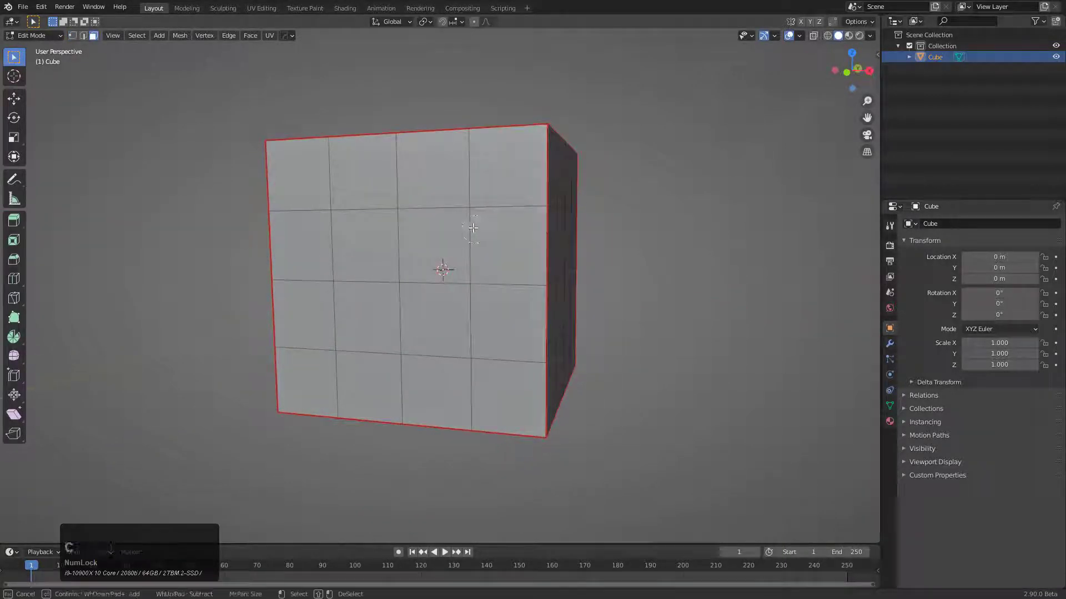
pyautogui.moveTo(350, 228)
pyautogui.mouseDown()
pyautogui.moveTo(383, 238)
pyautogui.moveTo(478, 322)
pyautogui.moveTo(357, 309)
pyautogui.mouseUp()
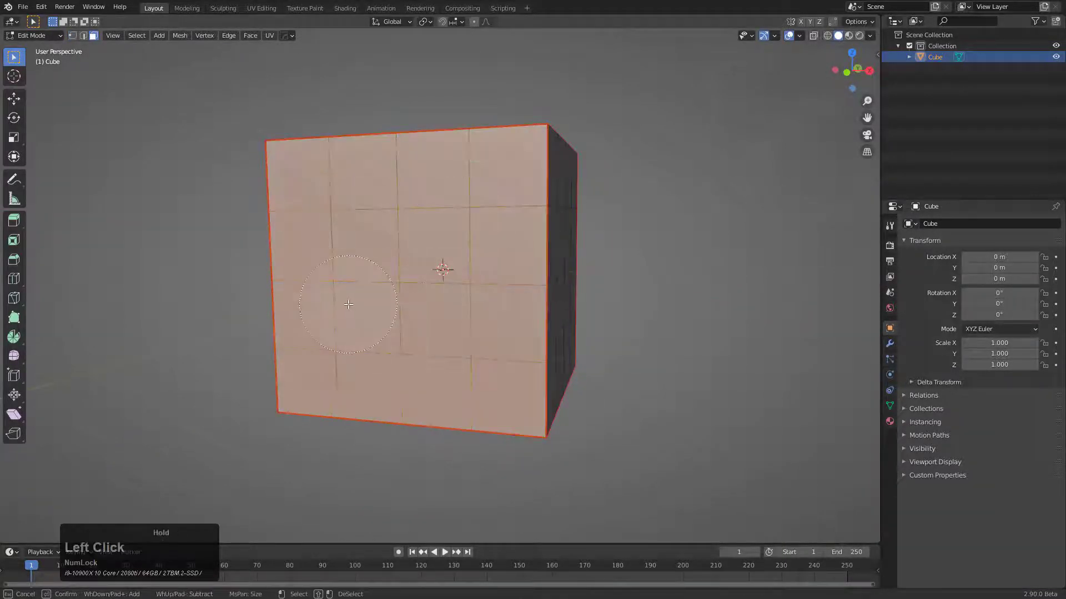
pyautogui.rightClick(479, 282)
pyautogui.press('i')
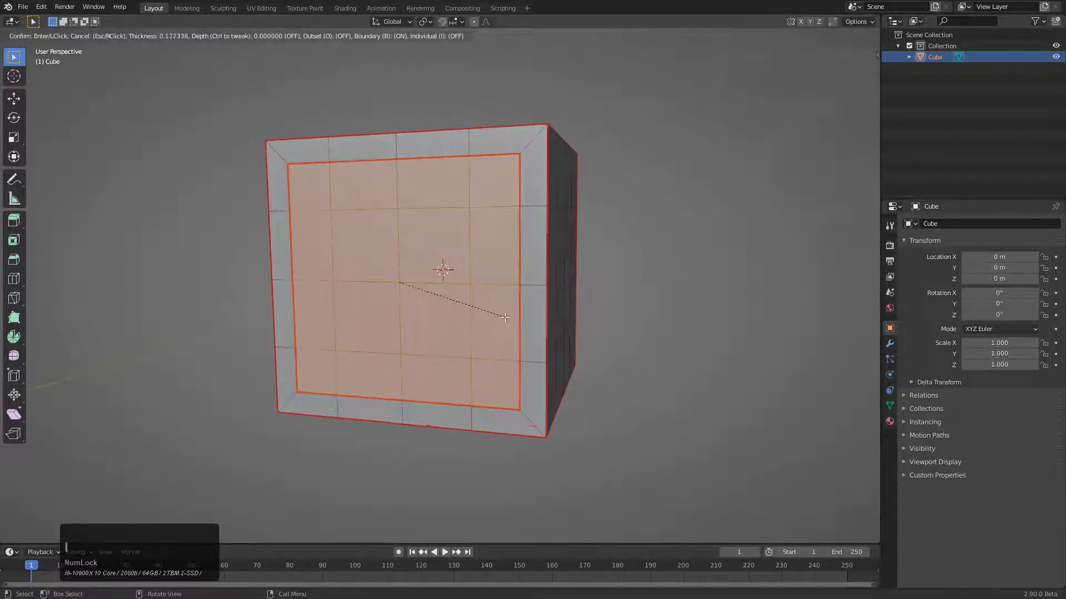
pyautogui.click(510, 259)
pyautogui.moveTo(510, 259); pyautogui.dragTo(501, 262, button='middle')
# Try HOps Circle in every-nth mode on the inset faces, and change to vertex selection.
pyautogui.press('q')
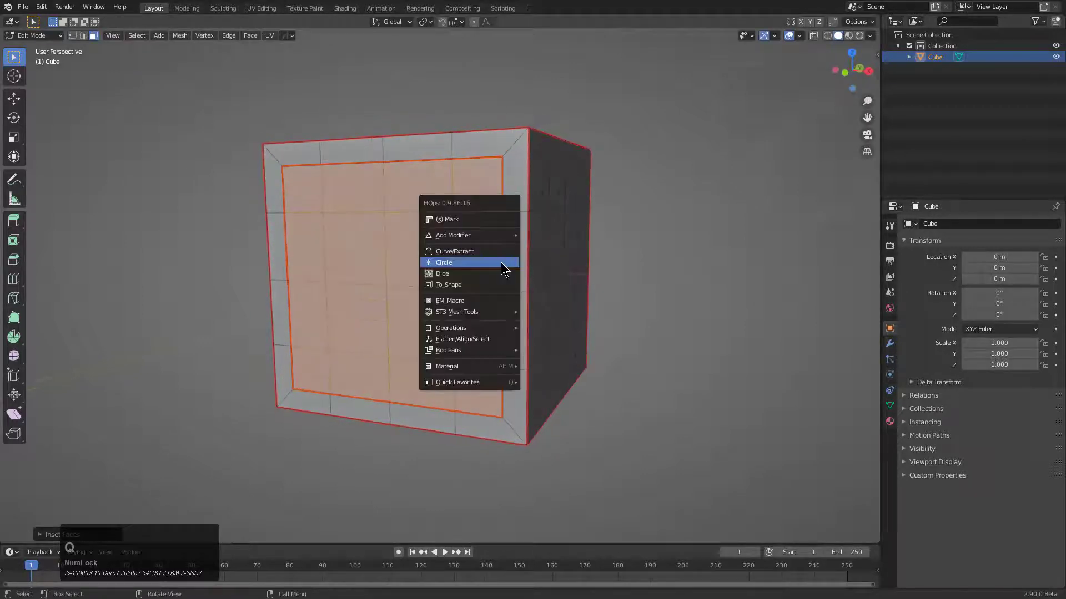
pyautogui.click(501, 263)
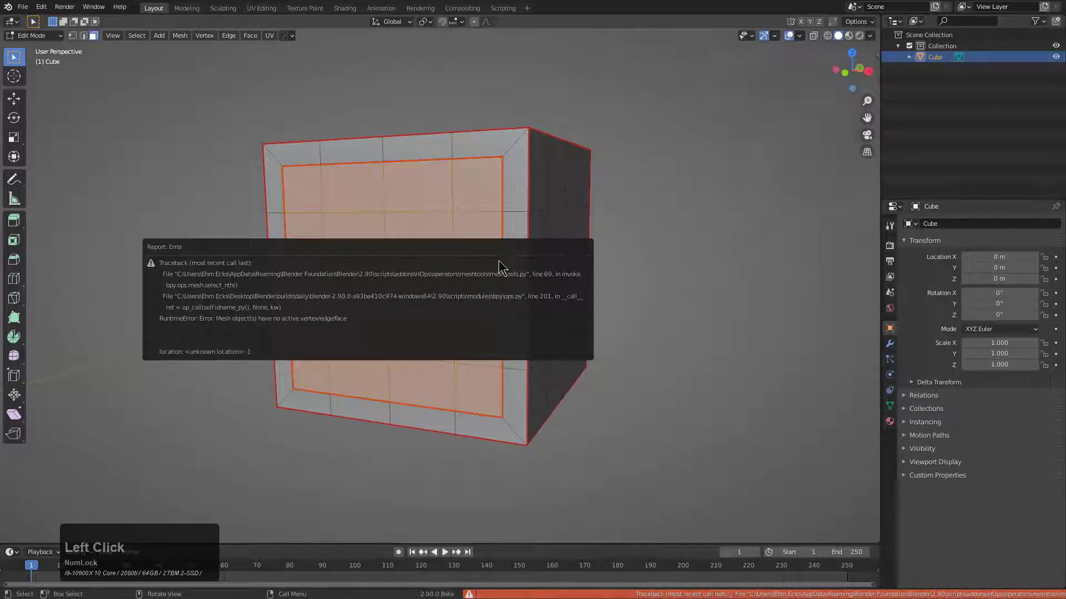
pyautogui.press('Tab')
pyautogui.press('Tab')
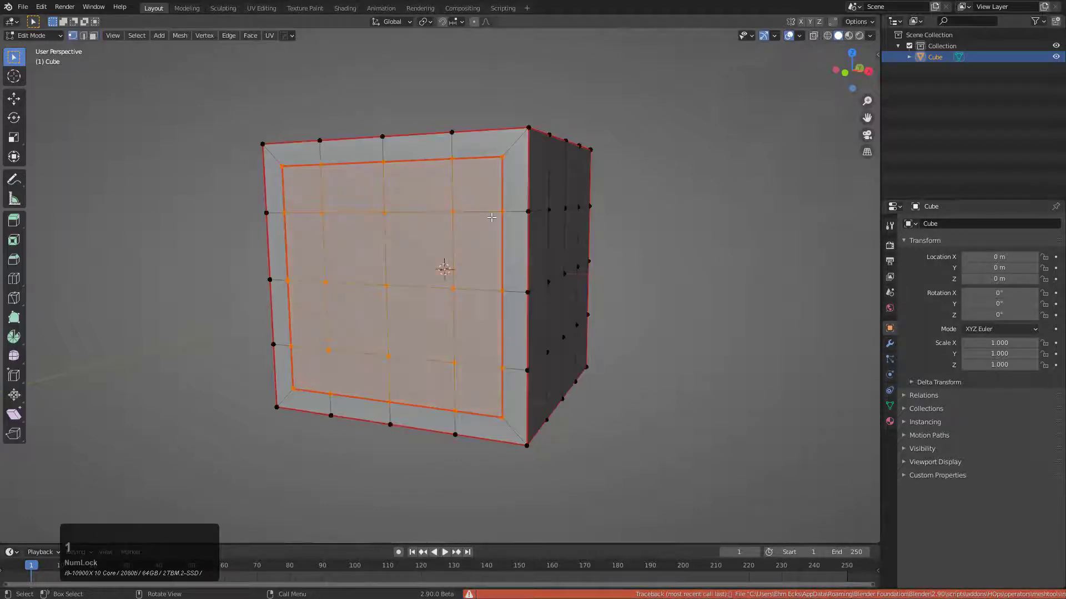
# Deselect the inset's upper-middle grid vertex and make HOps circles with 5 divisions on every other vertex of the inset area.
pyautogui.press('q')
pyautogui.keyDown('shift'); pyautogui.click(396, 206); pyautogui.keyUp('shift')
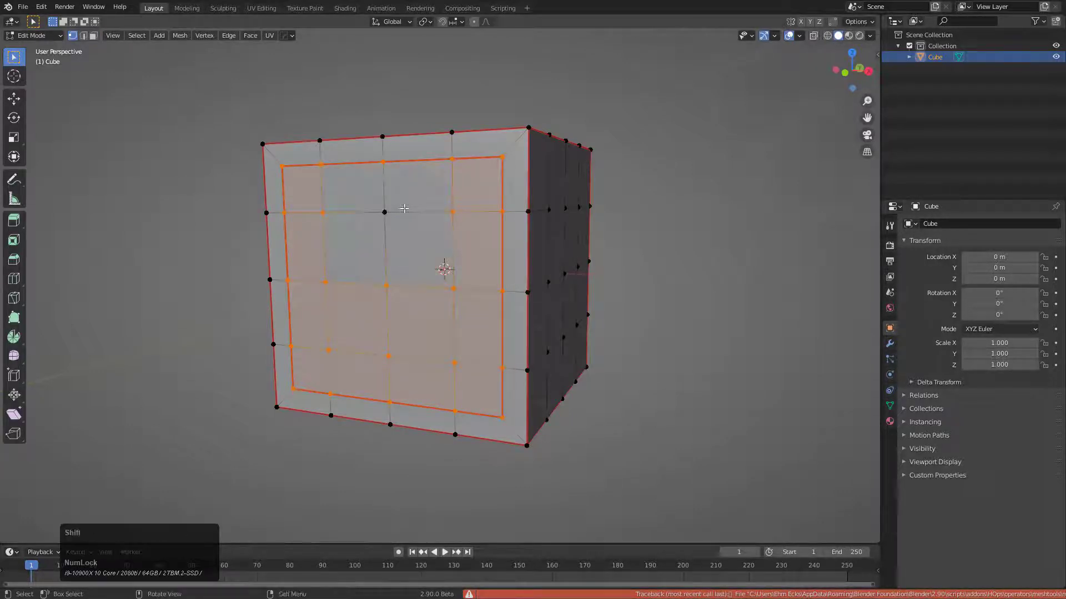
pyautogui.press('q')
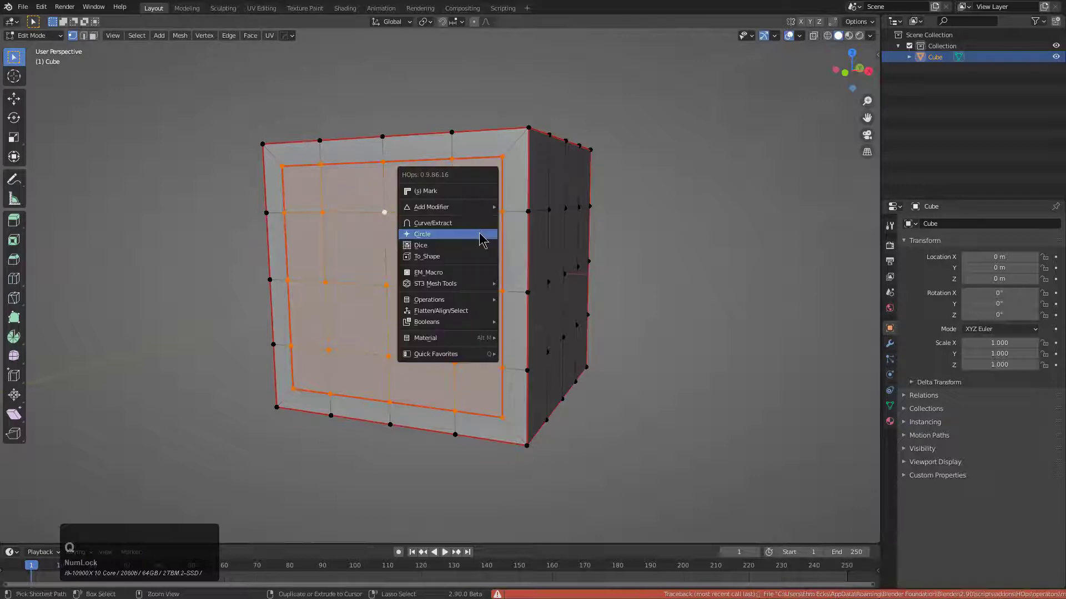
pyautogui.click(484, 235)
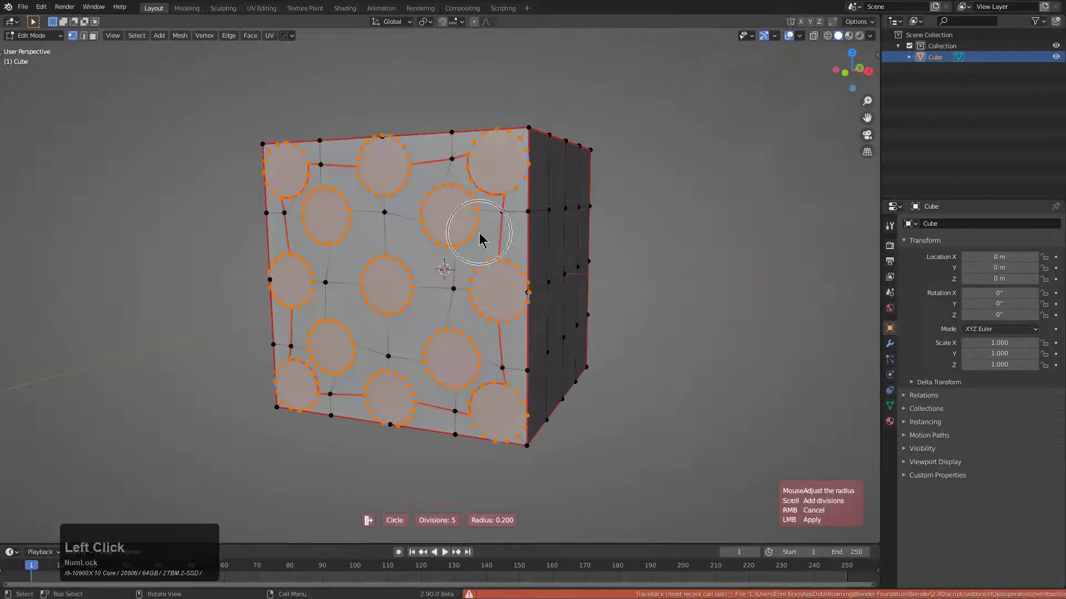
pyautogui.click(422, 227)
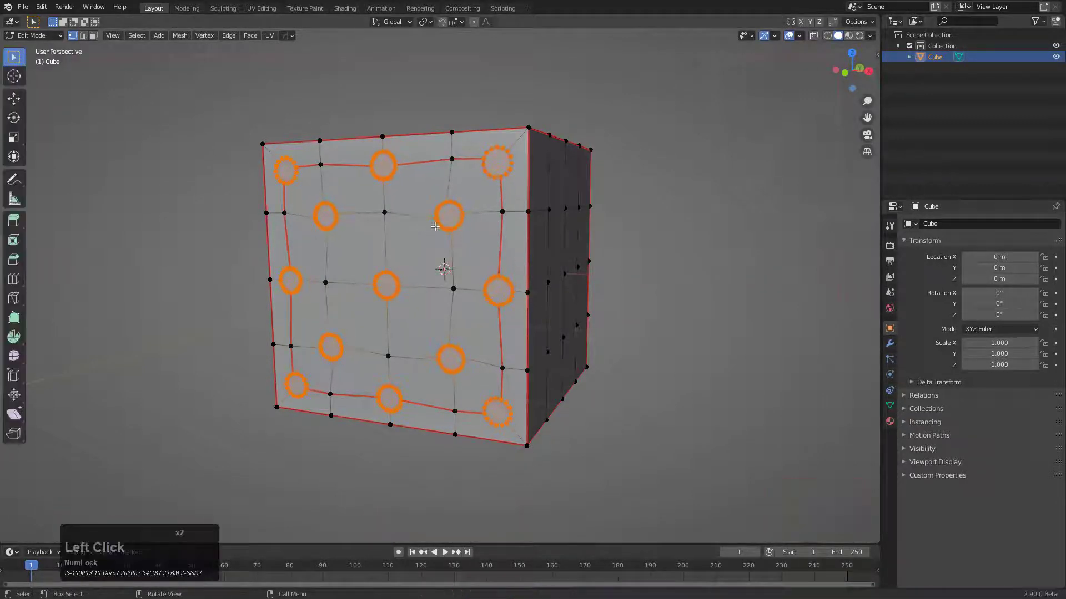
pyautogui.moveTo(421, 227); pyautogui.dragTo(420, 253, button='middle')
pyautogui.press('Tab')
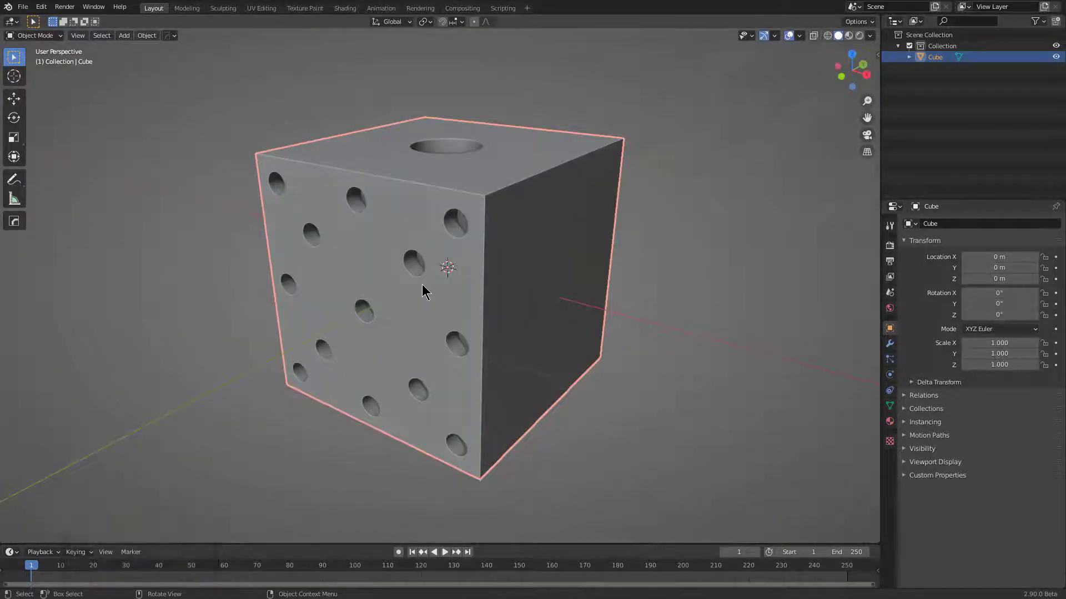
# Delete the perforated cube.
pyautogui.moveTo(422, 285); pyautogui.dragTo(468, 284, button='middle')
pyautogui.press('x')
pyautogui.click(468, 285)
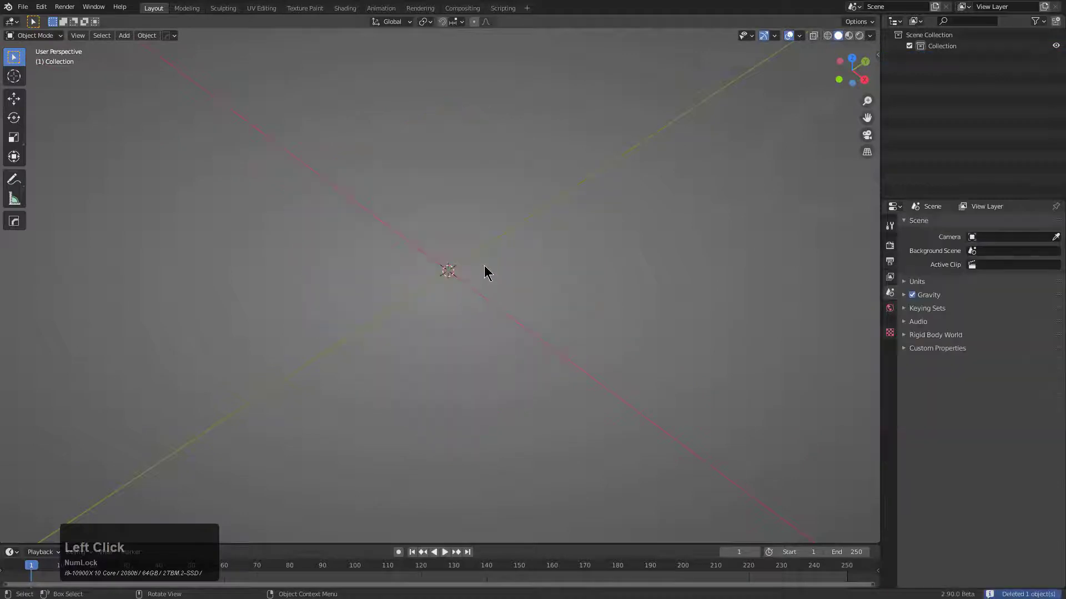
pyautogui.hotkey('shift', 'a')
pyautogui.moveTo(484, 265)
pyautogui.click(554, 264)
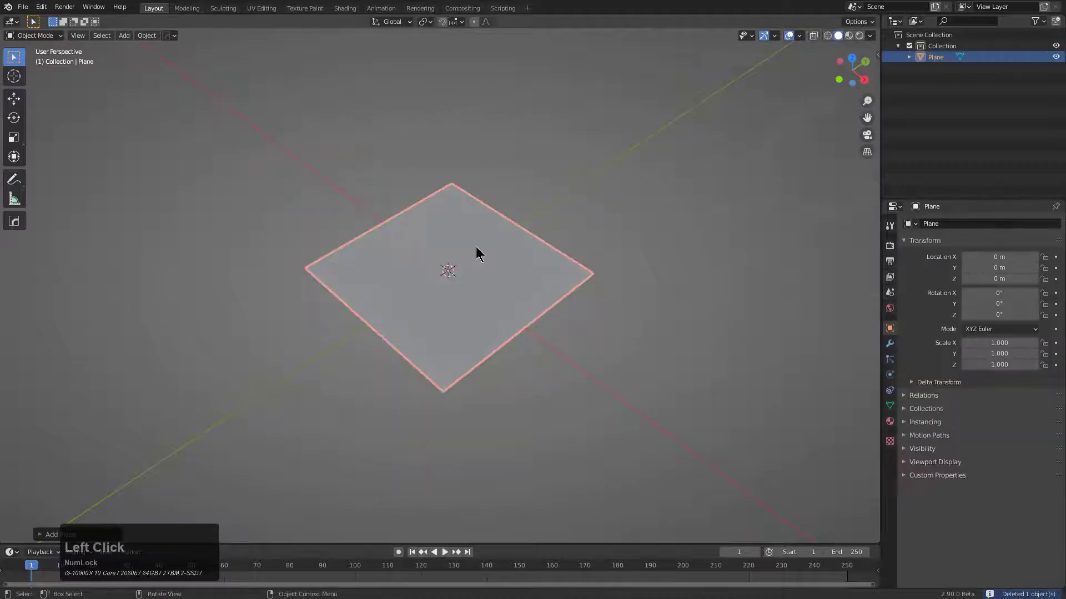
pyautogui.scroll(2, 480, 255)
pyautogui.hotkey('ctrl', 'z')
# Add a new cube and subdivide all its faces twice so each side has a 4 by 4 grid.
pyautogui.hotkey('shift', 'a')
pyautogui.moveTo(480, 247)
pyautogui.click(522, 258)
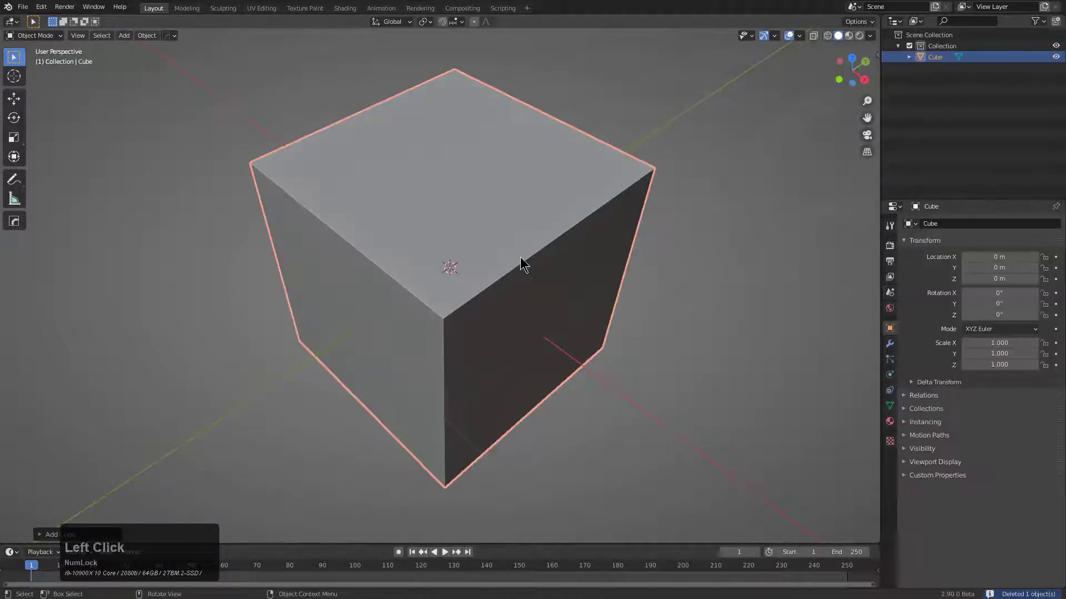
pyautogui.moveTo(515, 262); pyautogui.dragTo(513, 259, button='middle')
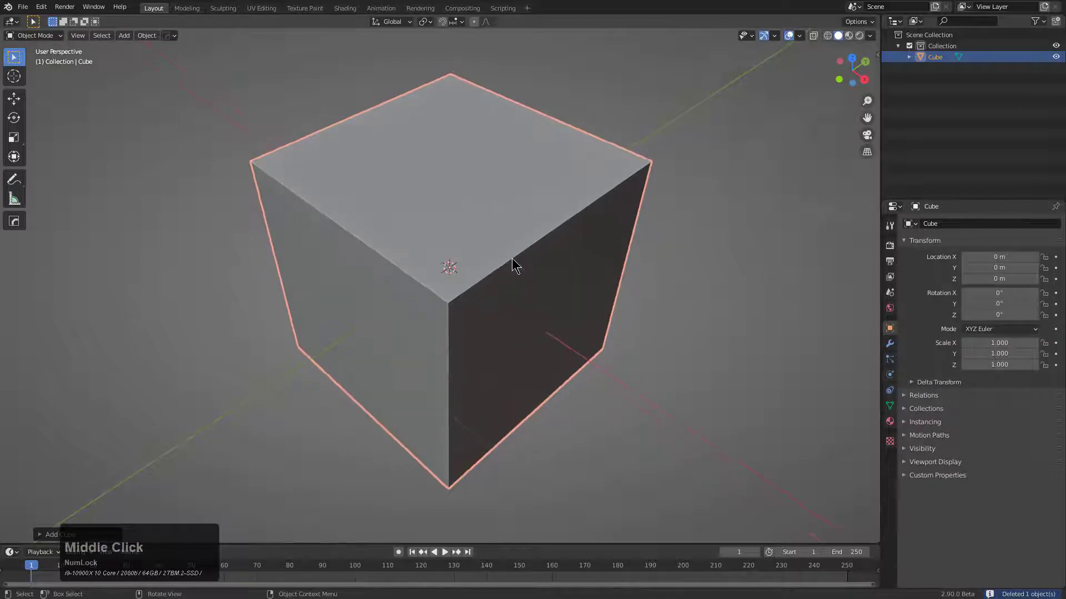
pyautogui.press('Tab')
pyautogui.rightClick(496, 242)
pyautogui.click(454, 235)
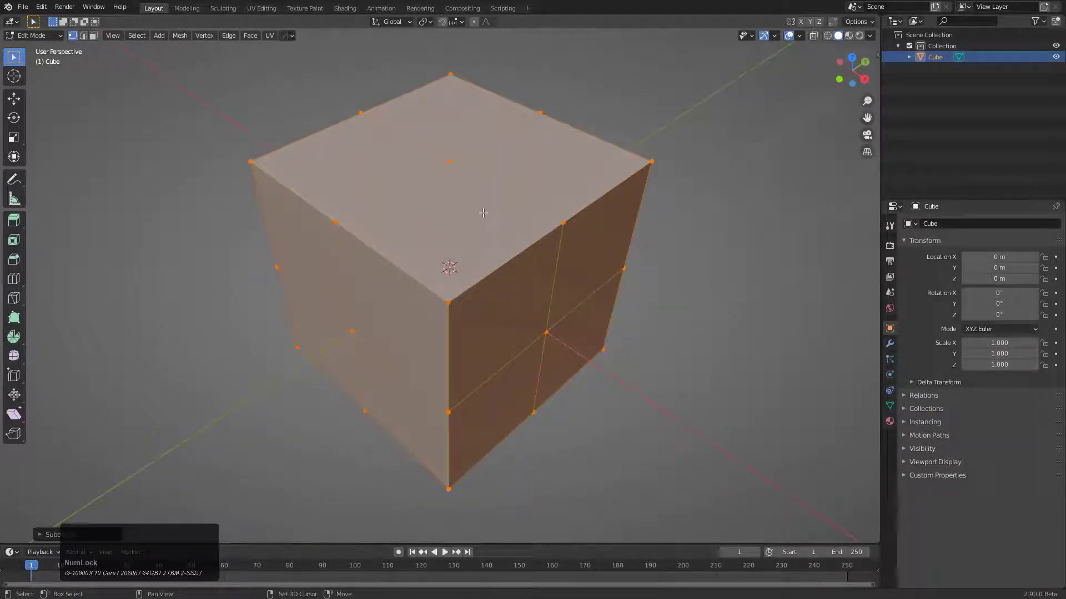
pyautogui.hotkey('shift', 'r')
pyautogui.moveTo(460, 219); pyautogui.dragTo(459, 245, button='middle')
pyautogui.click(450, 170)
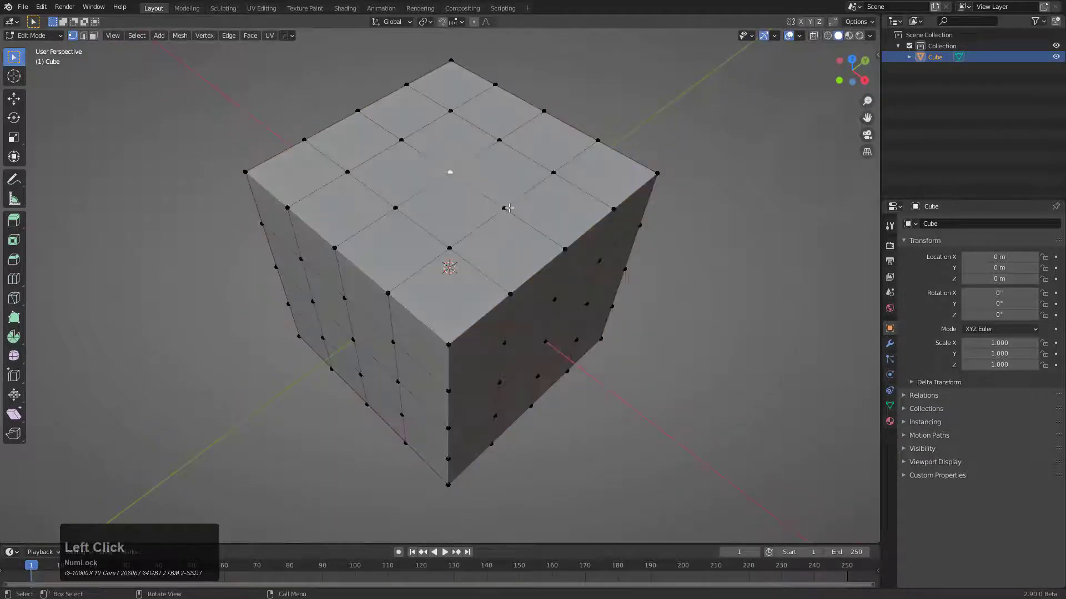
pyautogui.press('q')
pyautogui.click(490, 209)
pyautogui.rightClick(509, 208)
pyautogui.hotkey('ctrl', 'z')
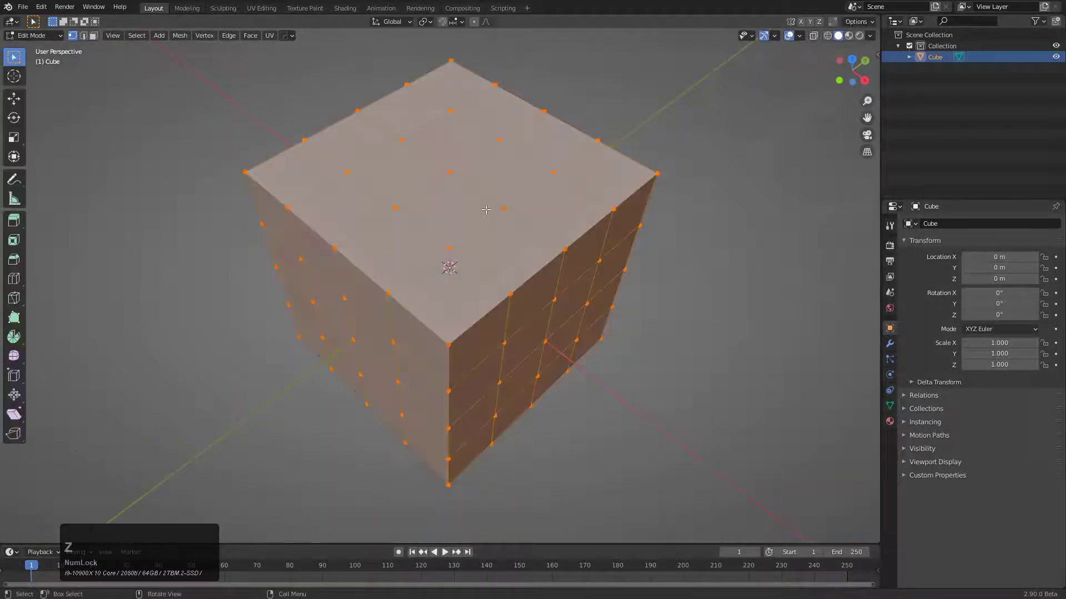
# Select die-pip vertices: the top face's centre, two diagonally opposite ones on one side, and three along the adjacent side's diagonal.
pyautogui.click(450, 172)
pyautogui.moveTo(475, 280); pyautogui.dragTo(463, 192, button='middle')
pyautogui.keyDown('shift'); pyautogui.click(314, 223); pyautogui.keyUp('shift')
pyautogui.keyDown('shift'); pyautogui.click(414, 378); pyautogui.keyUp('shift')
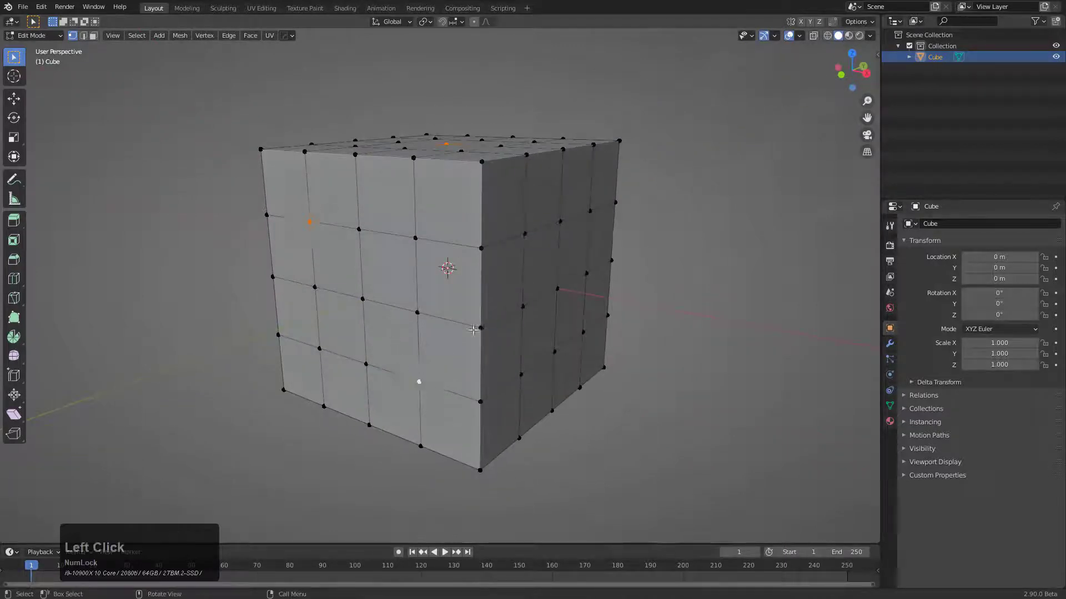
pyautogui.moveTo(473, 330); pyautogui.dragTo(504, 302, button='middle')
pyautogui.keyDown('shift'); pyautogui.doubleClick(572, 356); pyautogui.keyUp('shift')
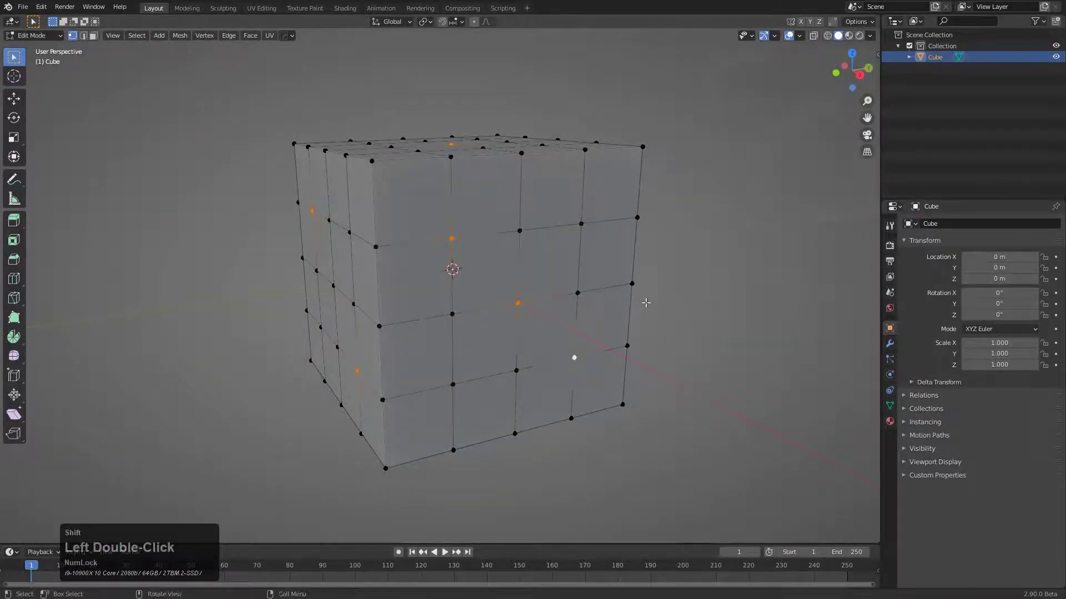
# Add the four quadrant-centre vertices of the third side and a five-pip pattern on the fourth side to the selection.
pyautogui.moveTo(642, 302); pyautogui.dragTo(505, 281, button='middle')
pyautogui.keyDown('shift'); pyautogui.click(507, 271); pyautogui.keyUp('shift')
pyautogui.keyDown('shift'); pyautogui.click(587, 352); pyautogui.keyUp('shift')
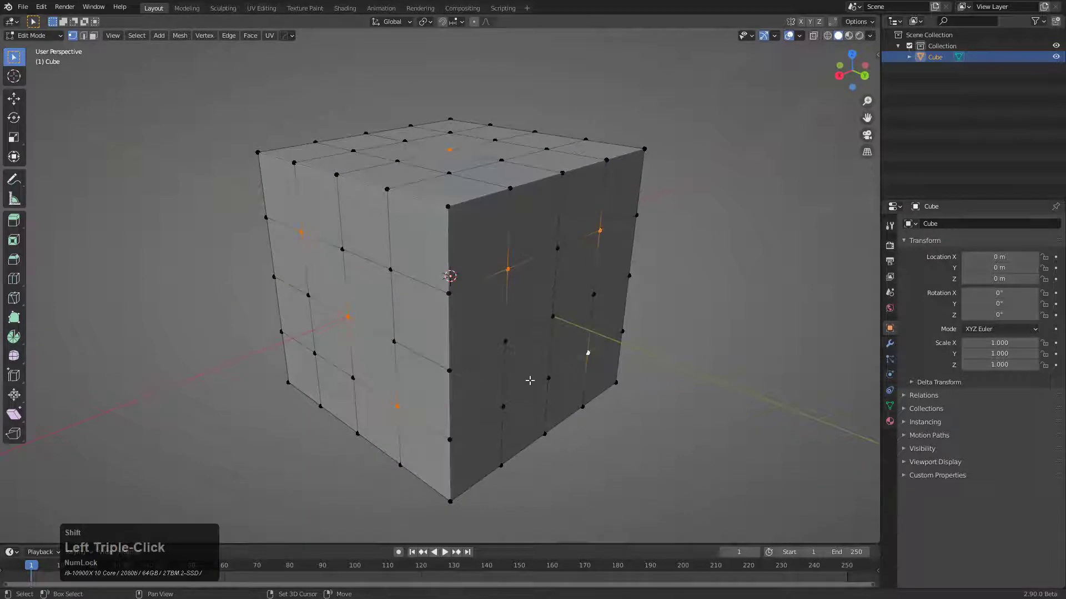
pyautogui.keyDown('shift'); pyautogui.click(503, 406); pyautogui.keyUp('shift')
pyautogui.moveTo(633, 328); pyautogui.dragTo(496, 281, button='middle')
pyautogui.keyDown('shift'); pyautogui.click(499, 245); pyautogui.keyUp('shift')
pyautogui.keyDown('shift'); pyautogui.doubleClick(574, 228); pyautogui.keyUp('shift')
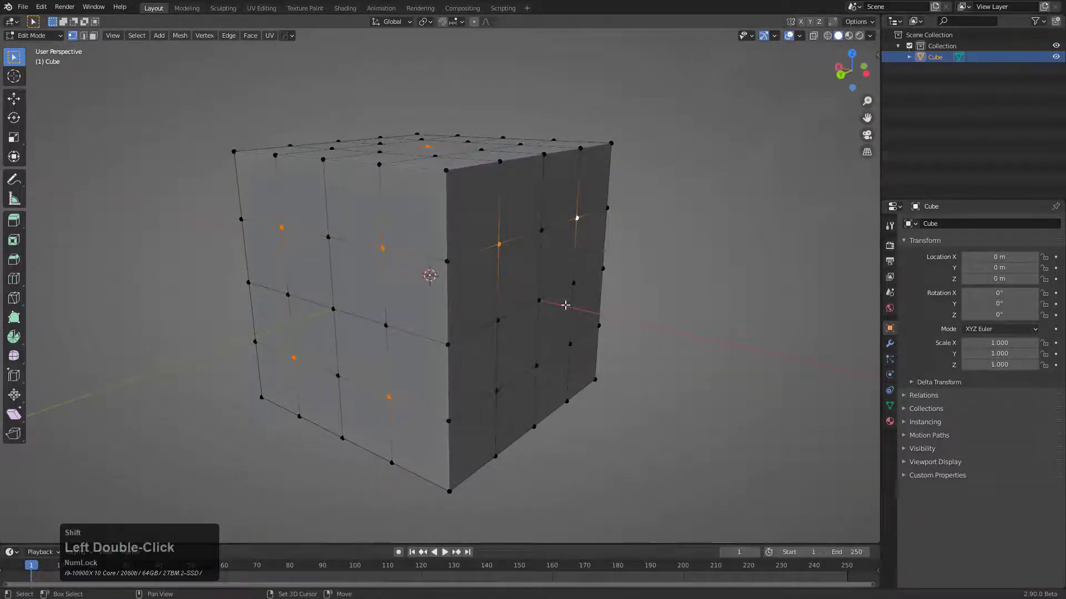
pyautogui.keyDown('shift'); pyautogui.tripleClick(570, 349); pyautogui.keyUp('shift')
pyautogui.keyDown('shift'); pyautogui.click(537, 305); pyautogui.keyUp('shift')
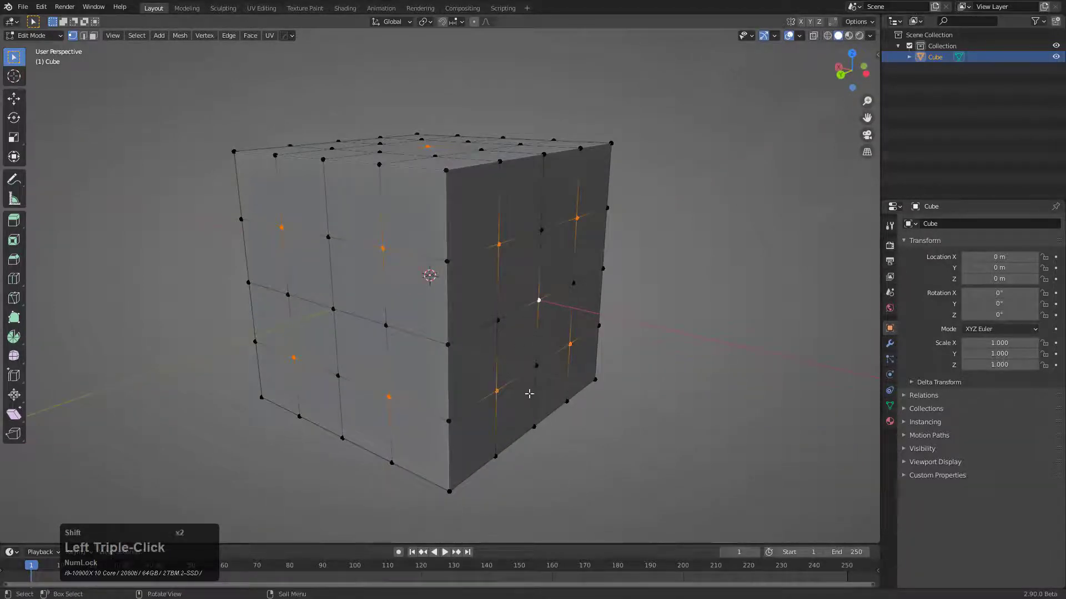
# Add six vertices in two parallel rows of three on the underside to the selection.
pyautogui.moveTo(528, 392); pyautogui.dragTo(476, 295, button='middle')
pyautogui.keyDown('shift'); pyautogui.click(427, 269); pyautogui.keyUp('shift')
pyautogui.keyDown('shift'); pyautogui.click(480, 307); pyautogui.keyUp('shift')
pyautogui.keyDown('shift'); pyautogui.click(530, 347); pyautogui.keyUp('shift')
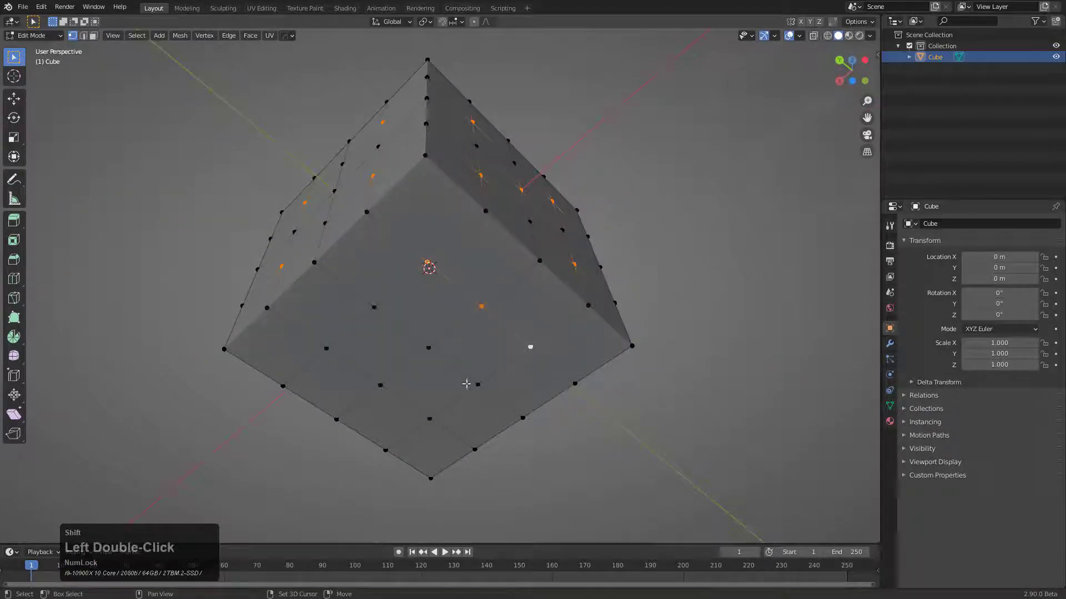
pyautogui.keyDown('shift'); pyautogui.click(429, 419); pyautogui.keyUp('shift')
pyautogui.keyDown('shift'); pyautogui.click(380, 385); pyautogui.keyUp('shift')
pyautogui.keyDown('shift'); pyautogui.click(326, 349); pyautogui.keyUp('shift')
# Turn the selected vertices into HOps circles with 5 divisions, then extrude them and push them inward with Shrink/Fatten as recessed pips.
pyautogui.moveTo(504, 173); pyautogui.dragTo(505, 299, button='middle')
pyautogui.press('q')
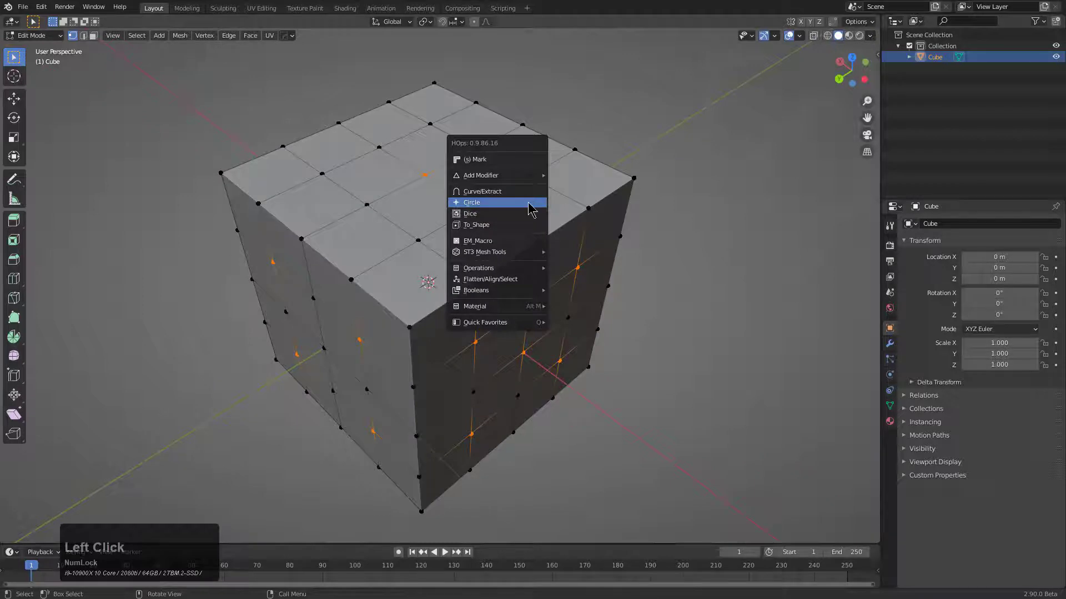
pyautogui.click(531, 209)
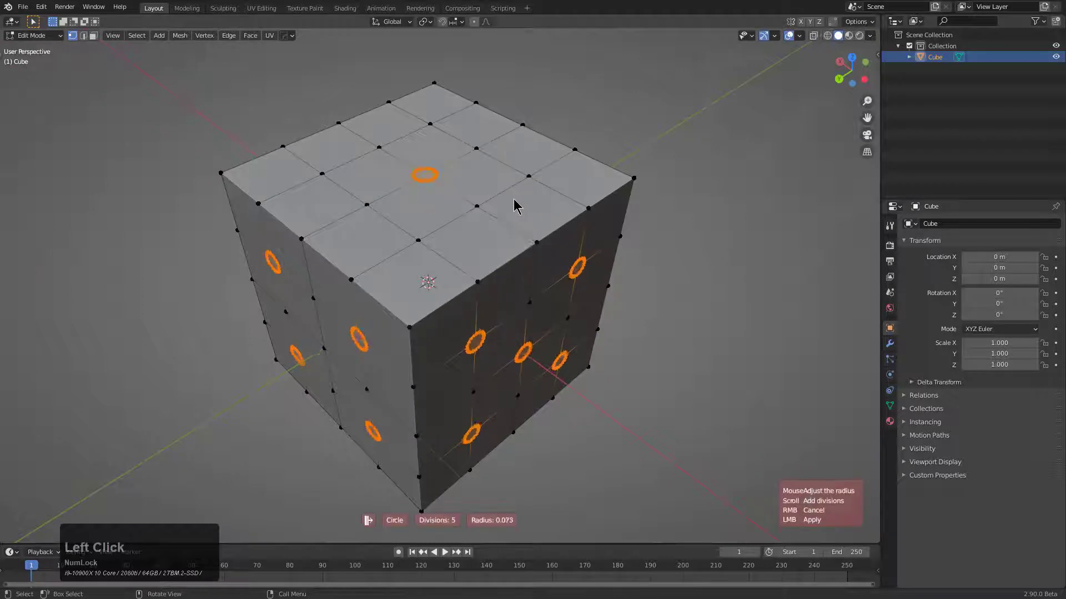
pyautogui.click(566, 205)
pyautogui.press('e')
pyautogui.rightClick(635, 254)
pyautogui.hotkey('alt', 's')
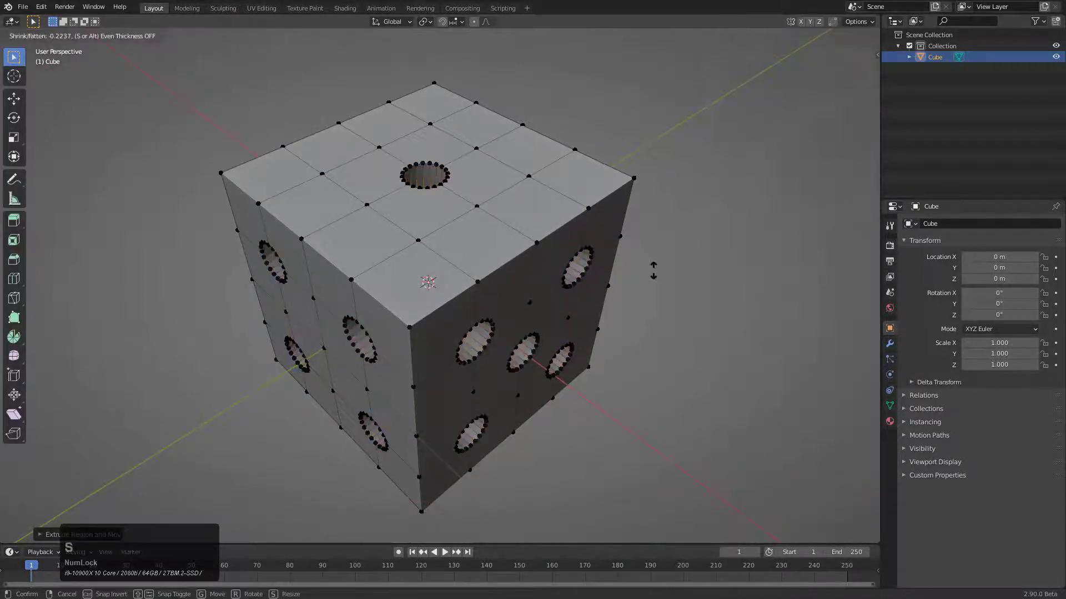
pyautogui.click(648, 263)
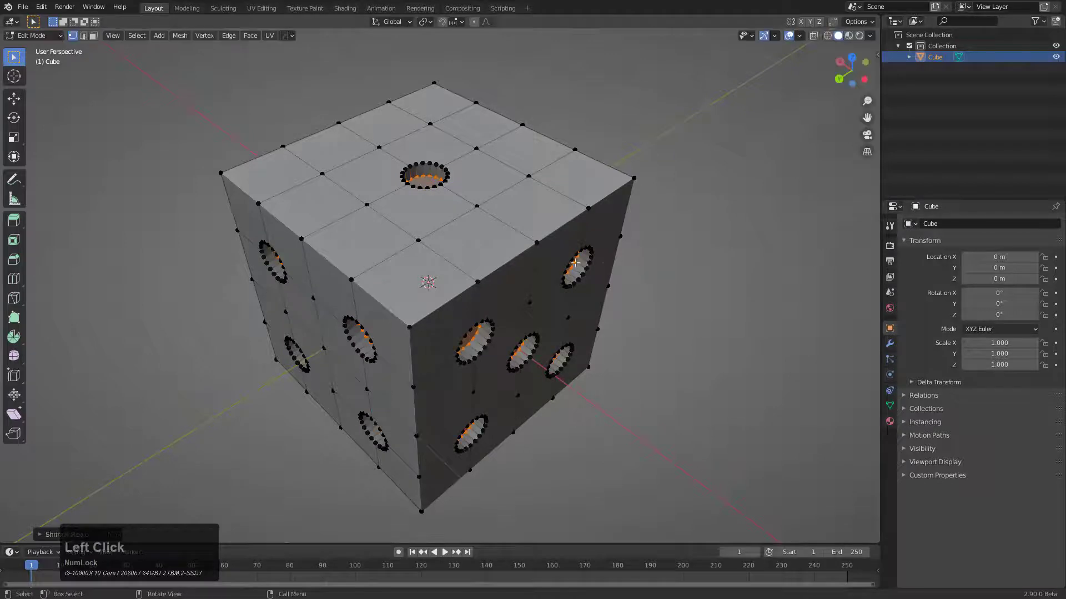
# Return to object mode and add a 30° bevel to the die with HOps.
pyautogui.moveTo(556, 268); pyautogui.dragTo(535, 250, button='middle')
pyautogui.press('Tab')
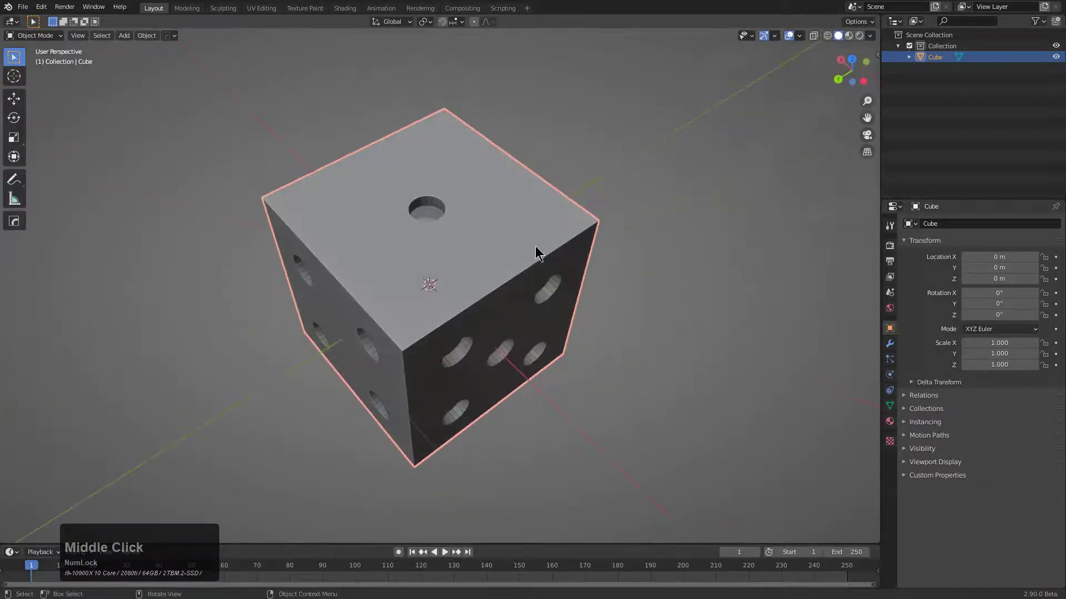
pyautogui.press('q')
pyautogui.click(516, 255)
pyautogui.click(517, 252)
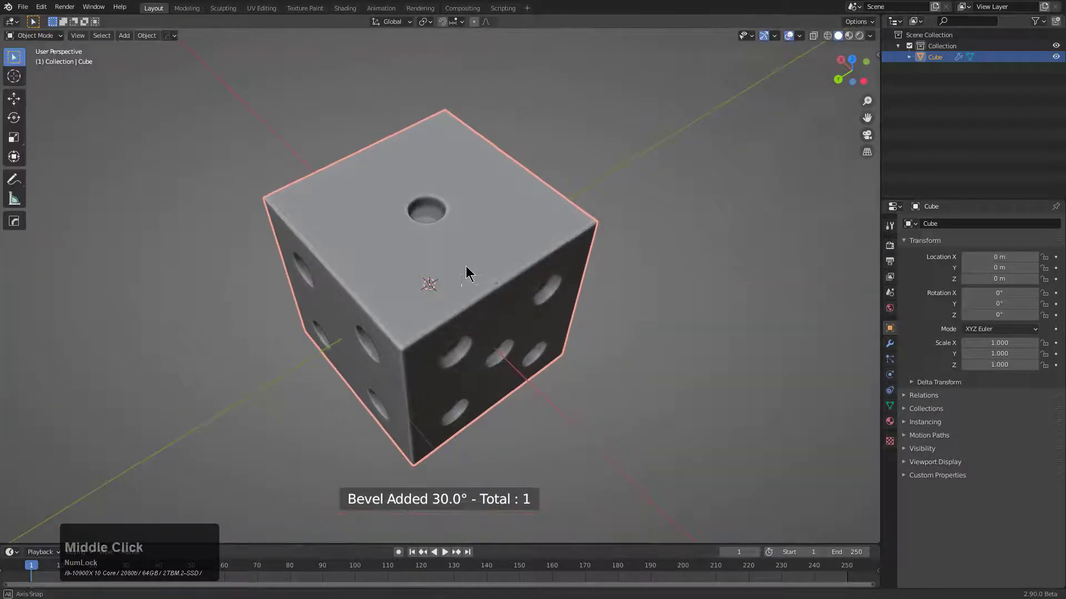
# Give the die a HOps blank Principle material and show the viewport in material preview.
pyautogui.moveTo(468, 269); pyautogui.dragTo(549, 261, button='middle')
pyautogui.hotkey('alt', 'm')
pyautogui.click(674, 256)
pyautogui.click(849, 35)
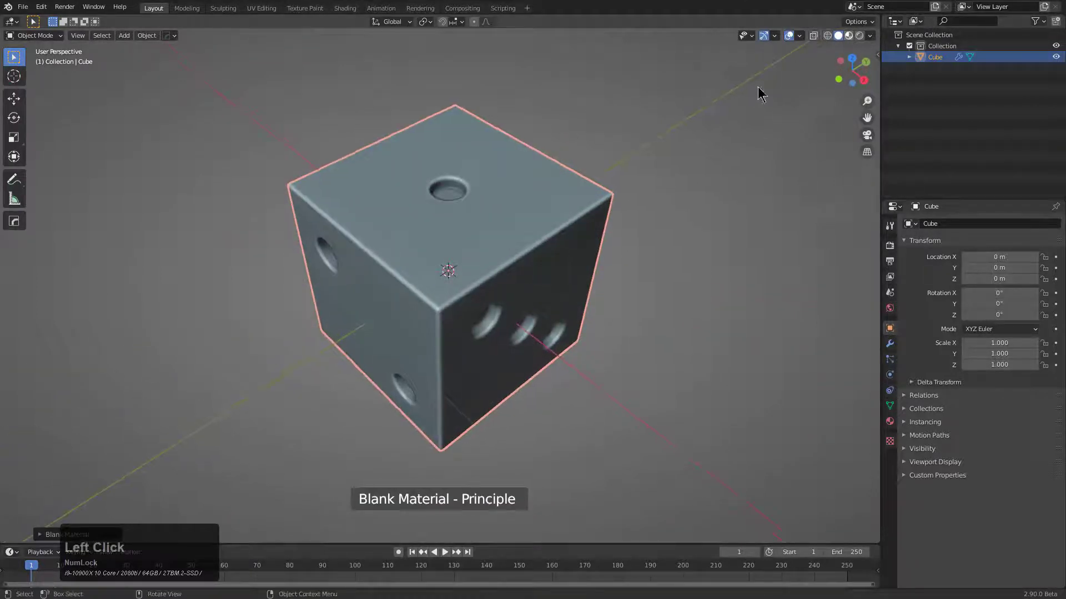
pyautogui.moveTo(576, 219)
pyautogui.mouseDown(button='middle')
pyautogui.moveTo(540, 271)
pyautogui.moveTo(529, 268)
pyautogui.mouseUp(button='middle')
# Grow the pip selection in edit mode to include the hole walls and assign these faces their own HOps material.
pyautogui.press('Tab')
pyautogui.press('ctrl+KP_Add')
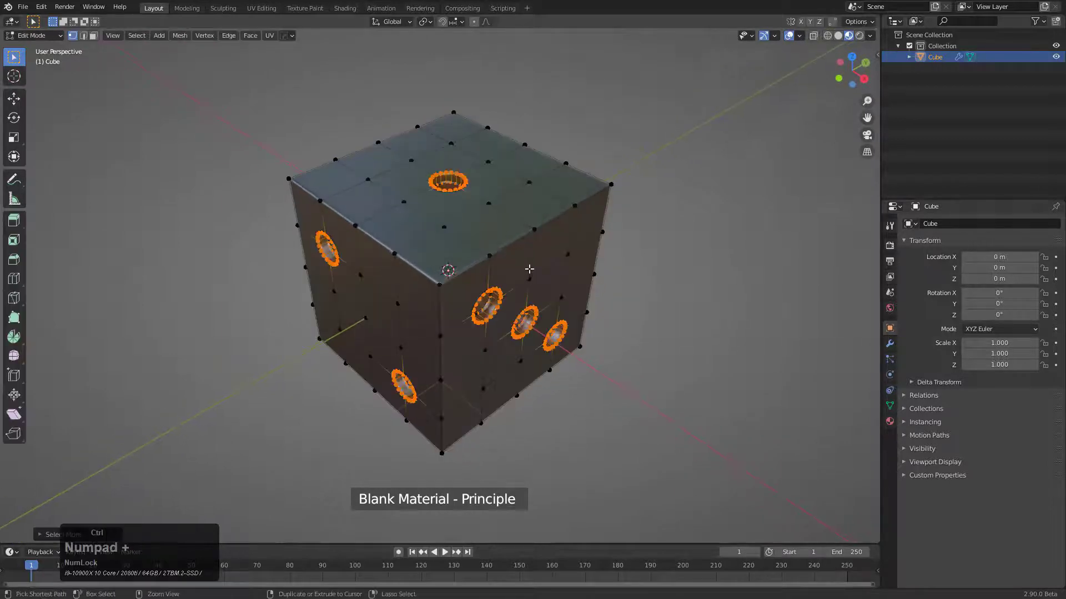
pyautogui.press('q')
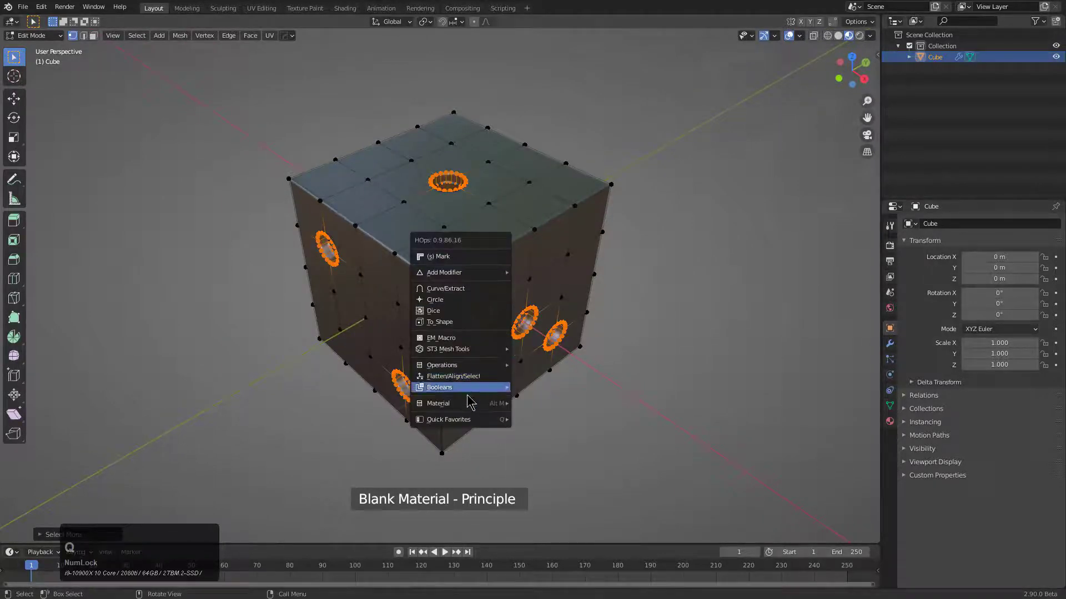
pyautogui.moveTo(476, 406)
pyautogui.click(545, 419)
pyautogui.press('Tab')
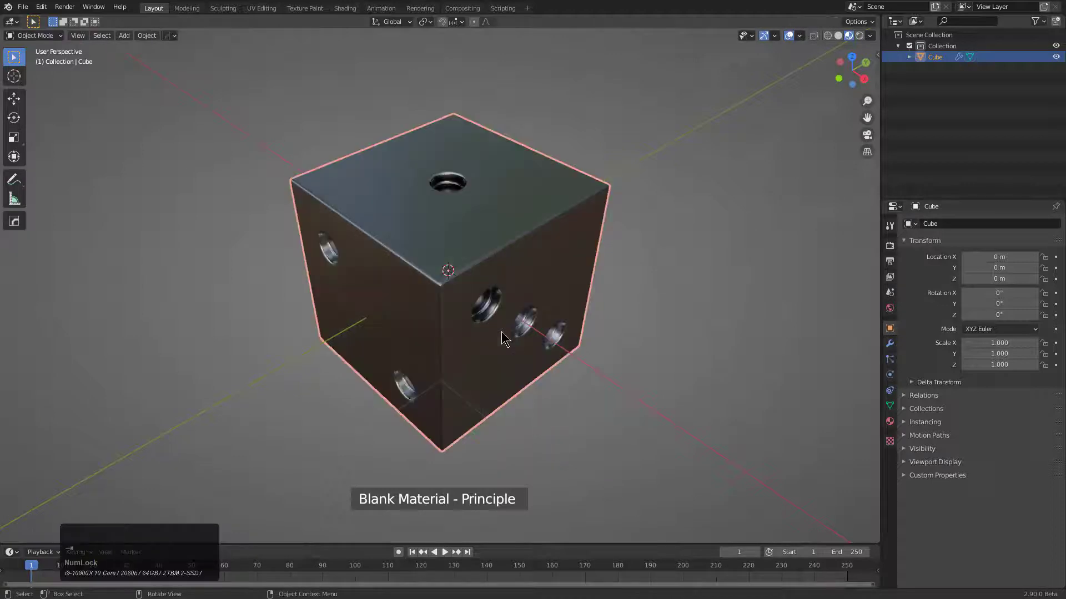
# Sharpen the die with HOps to add a Weighted Normal modifier with Keep Sharp.
pyautogui.moveTo(526, 377); pyautogui.dragTo(505, 229, button='middle')
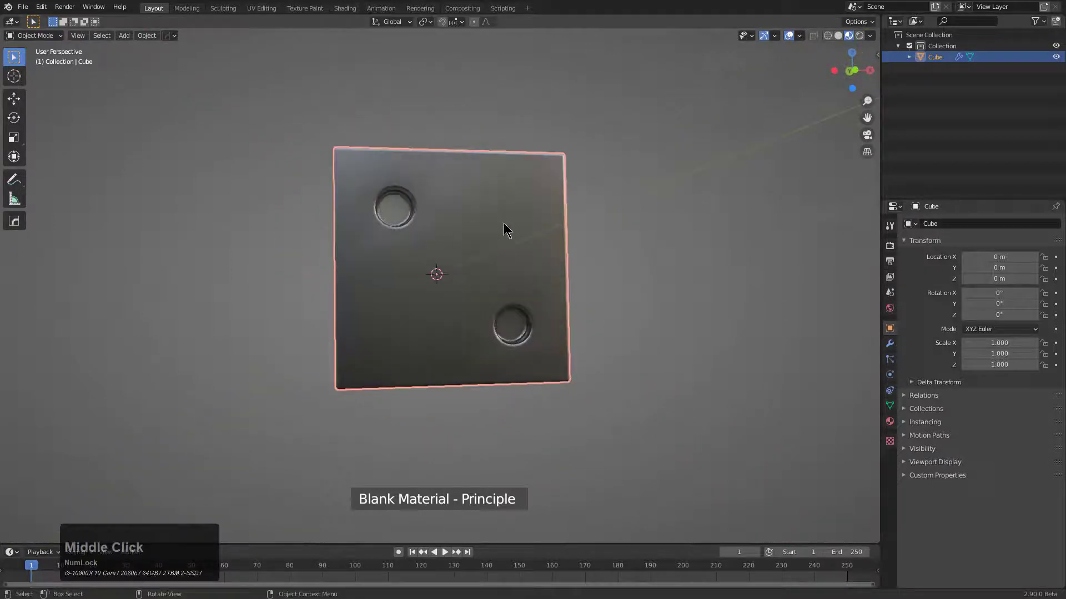
pyautogui.press('q')
pyautogui.click(492, 225)
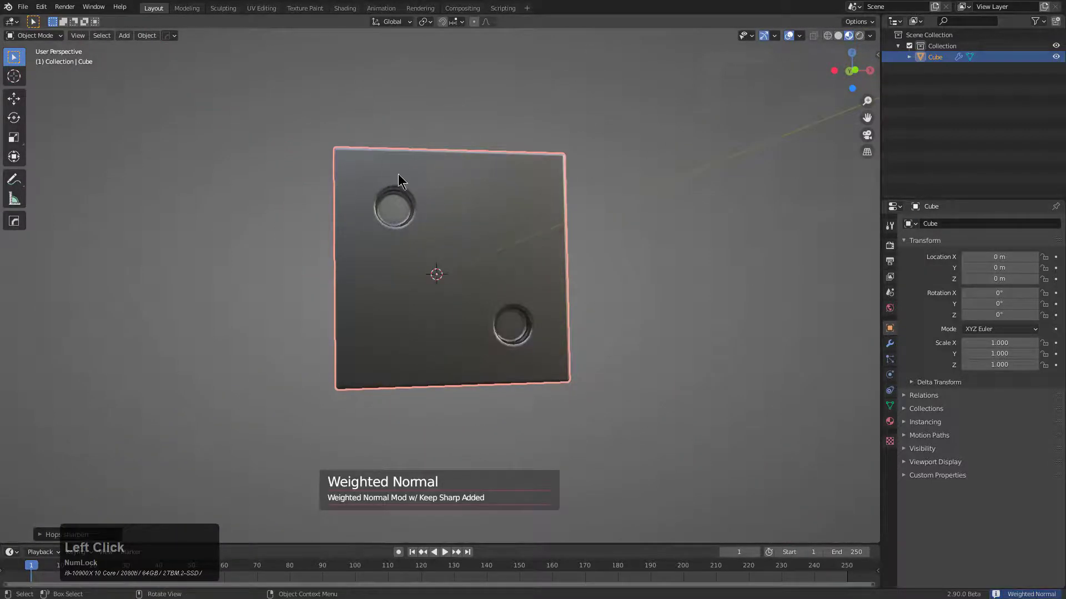
pyautogui.moveTo(445, 213); pyautogui.dragTo(566, 236, button='middle')
pyautogui.press('Tab')
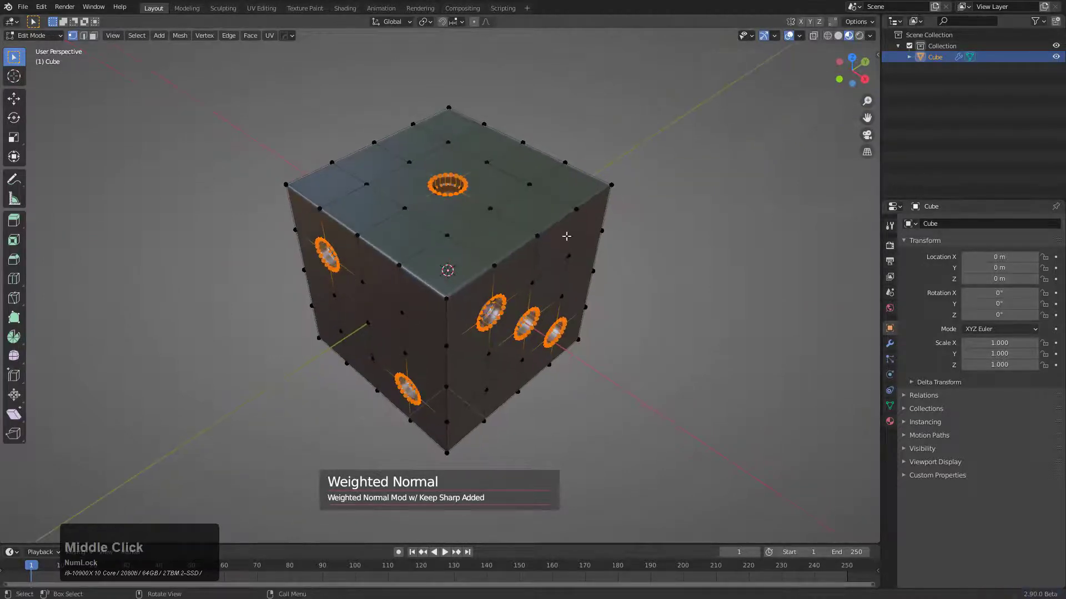
pyautogui.click(540, 185)
pyautogui.moveTo(540, 185); pyautogui.dragTo(490, 234, button='middle')
pyautogui.press('Tab')
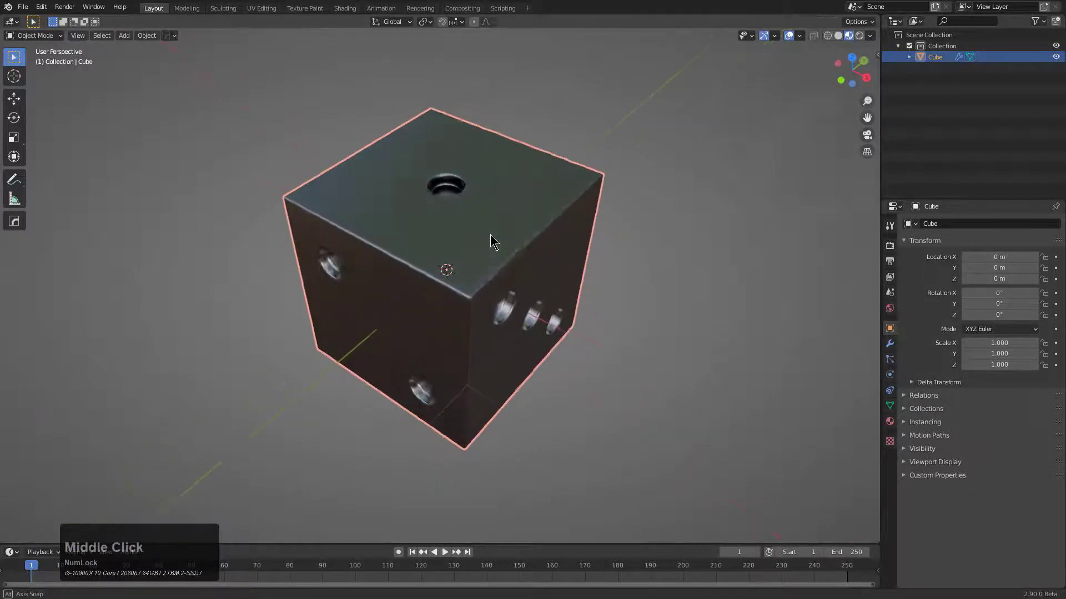
# Replace the die with a new cube and set the viewport to solid shading.
pyautogui.press('x')
pyautogui.click(492, 238)
pyautogui.hotkey('shift', 'a')
pyautogui.moveTo(492, 234)
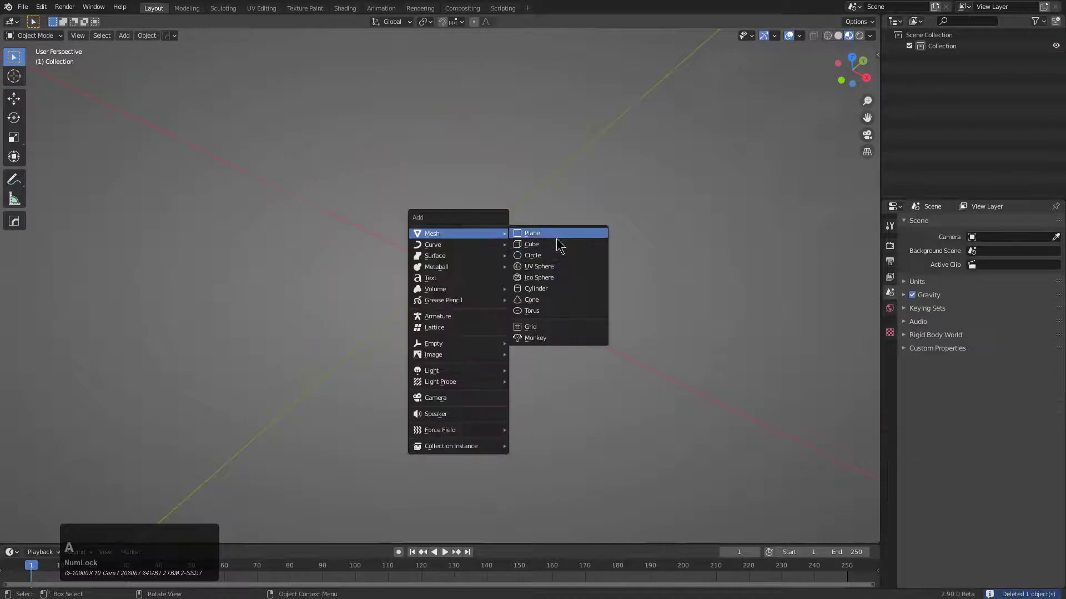
pyautogui.click(552, 243)
pyautogui.press('KP_Decimal')
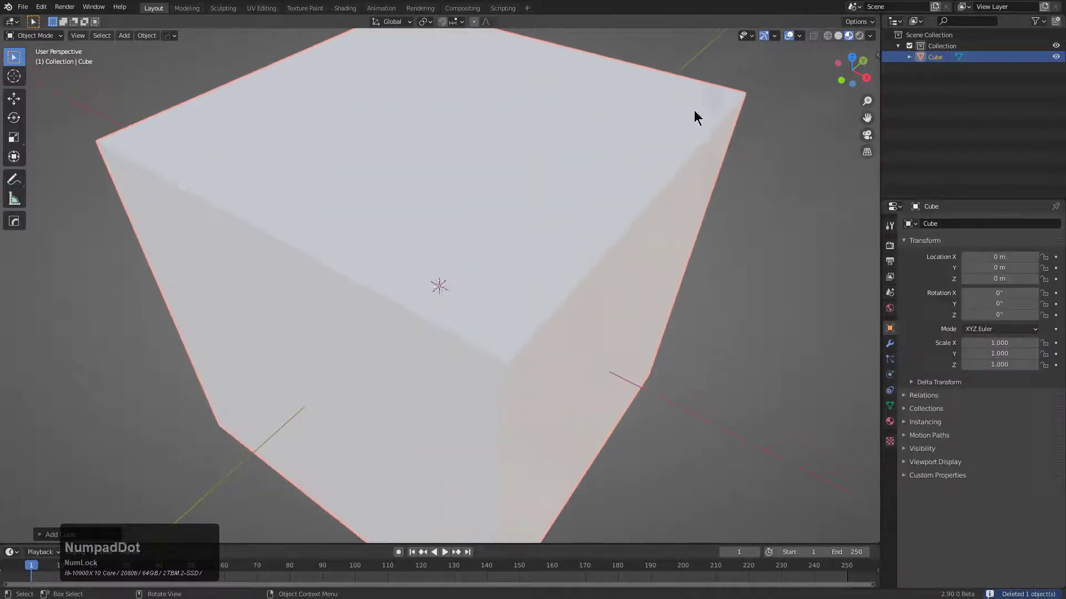
pyautogui.click(839, 35)
pyautogui.scroll(-2, 506, 183)
pyautogui.moveTo(576, 150)
pyautogui.mouseDown(button='middle')
pyautogui.moveTo(467, 213)
pyautogui.moveTo(467, 233)
pyautogui.mouseUp(button='middle')
# Subdivide all faces of the new cube once in edit mode.
pyautogui.press('Tab')
pyautogui.rightClick(444, 214)
pyautogui.click(405, 210)
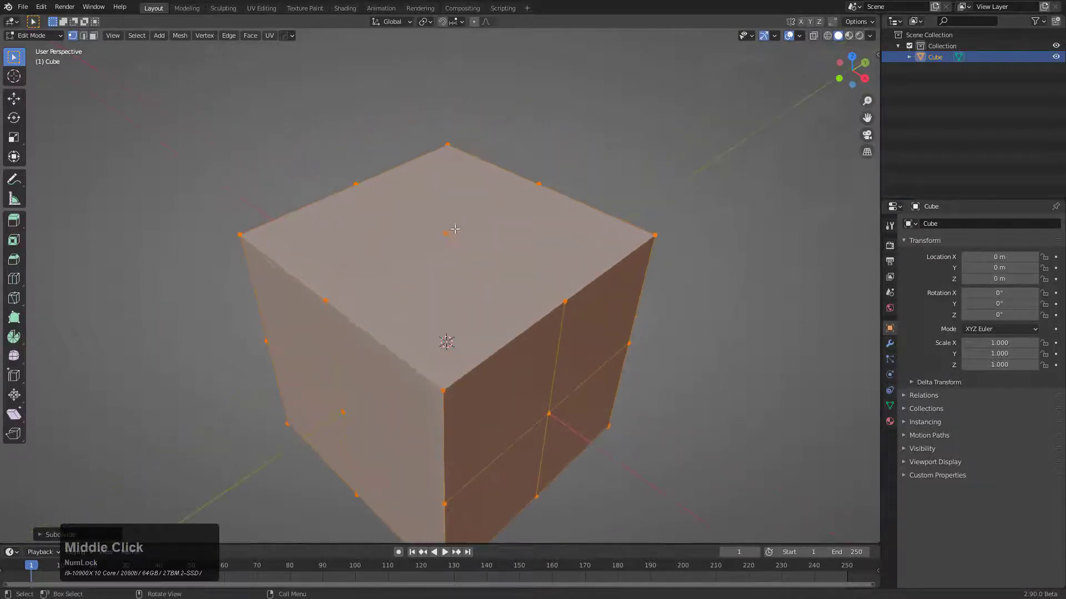
# Turn the centre vertex of the cube's top face into a circle with the HOps Circle tool, using 5 divisions.
pyautogui.hotkey('alt', 'a')
pyautogui.press('q')
pyautogui.click(428, 277)
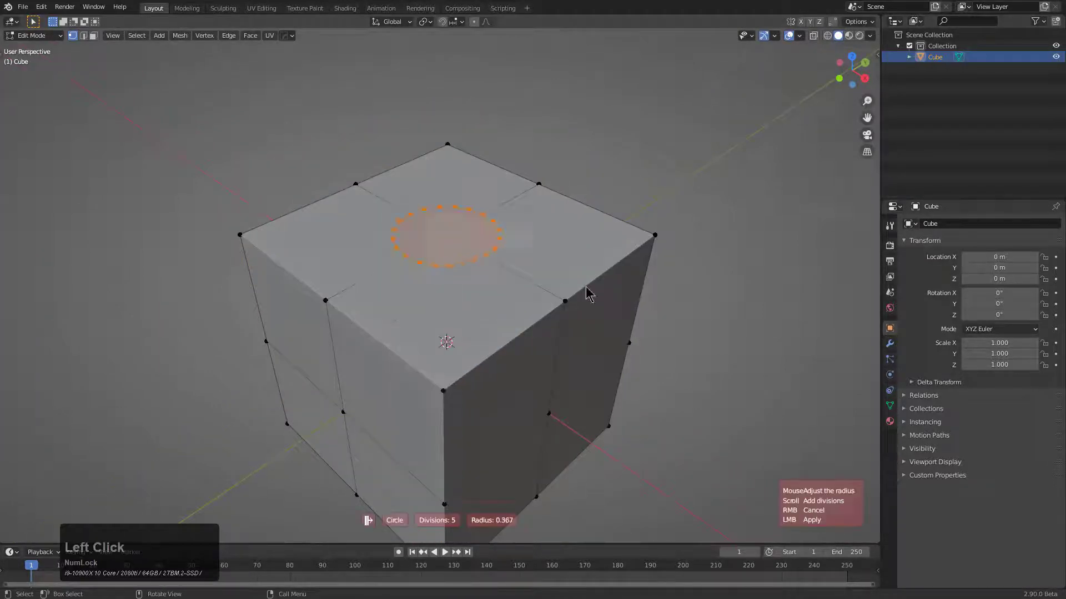
pyautogui.click(664, 301)
pyautogui.scroll(4, 669, 308)
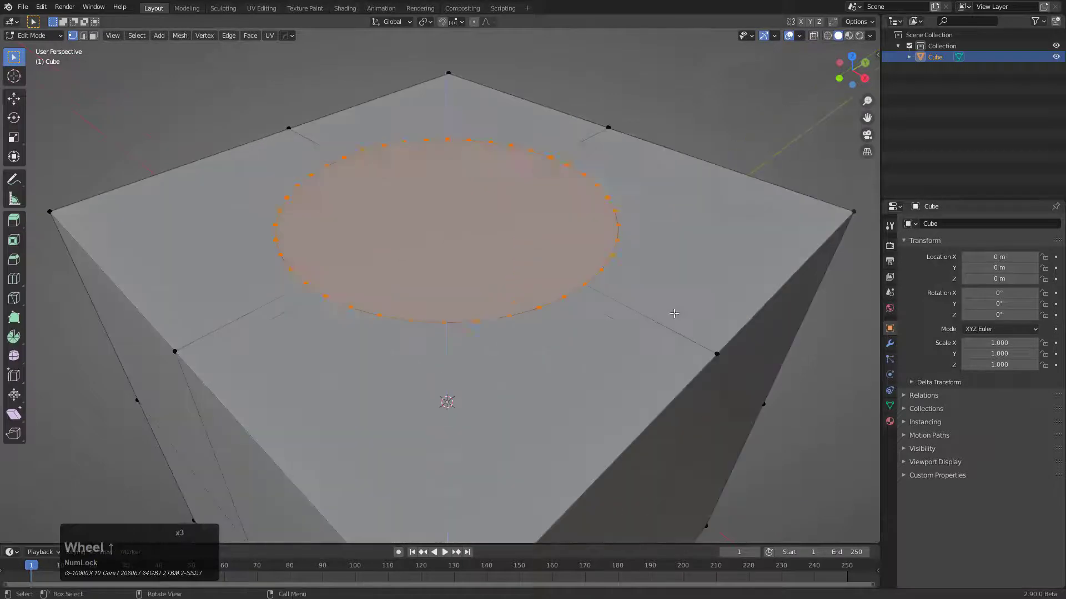
# Inset the circular face by extruding it in place and scaling it down, and extrude the inner face upward into a cylinder.
pyautogui.press('e')
pyautogui.rightClick(663, 309)
pyautogui.press('s')
pyautogui.click(613, 277)
pyautogui.press('e')
pyautogui.click(583, 184)
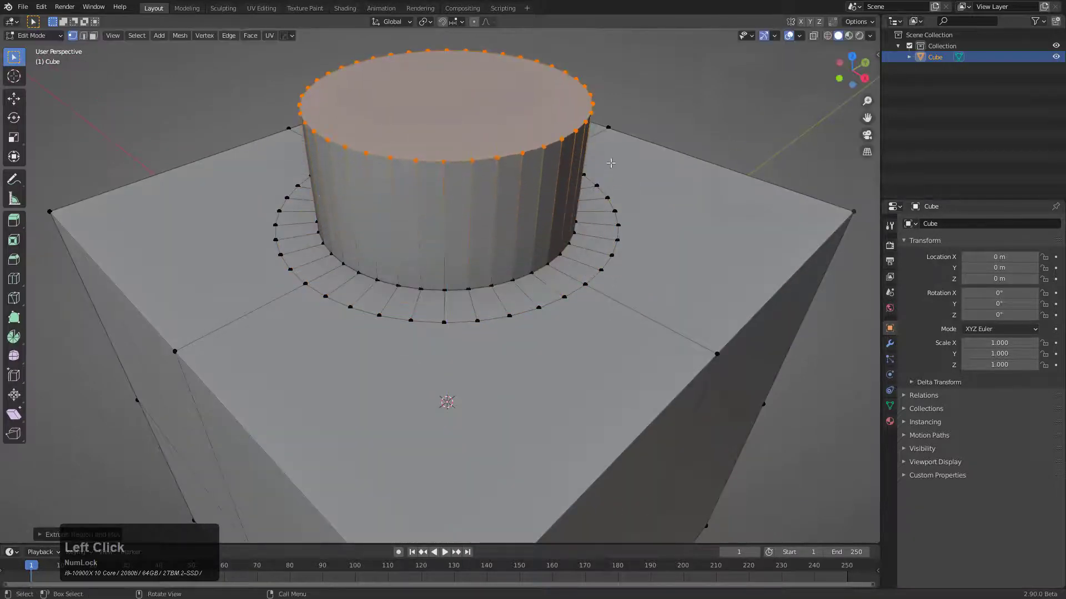
# Round the cylinder's top rim and the edge loop at its base with 5-segment bevels.
pyautogui.moveTo(583, 183); pyautogui.dragTo(571, 219, button='middle')
pyautogui.hotkey('ctrl', 'b')
pyautogui.click(627, 252)
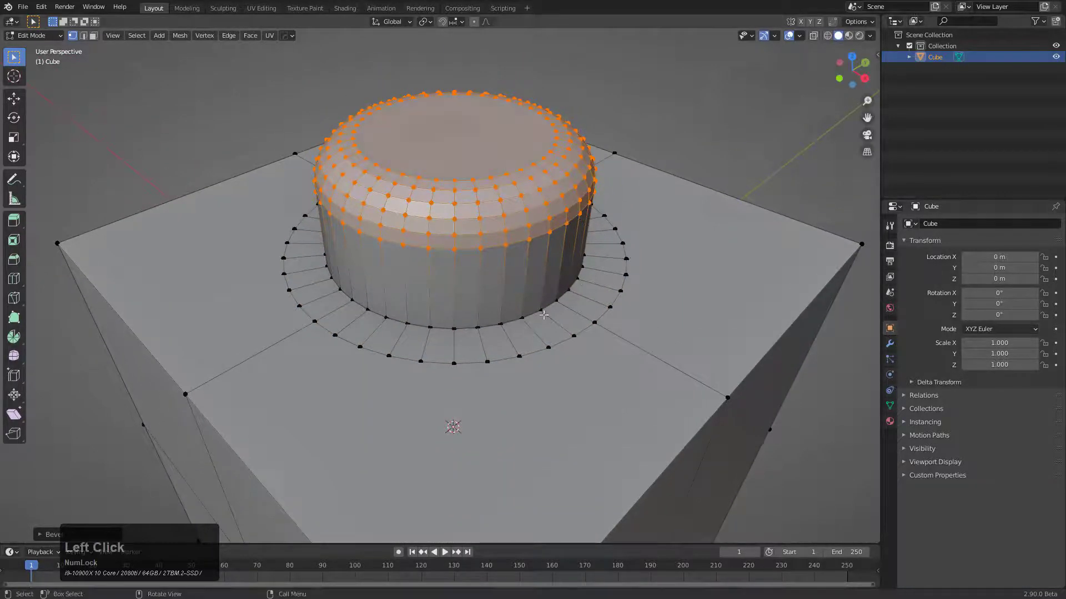
pyautogui.press('2')
pyautogui.keyDown('alt'); pyautogui.click(494, 326); pyautogui.keyUp('alt')
pyautogui.hotkey('ctrl', 'b')
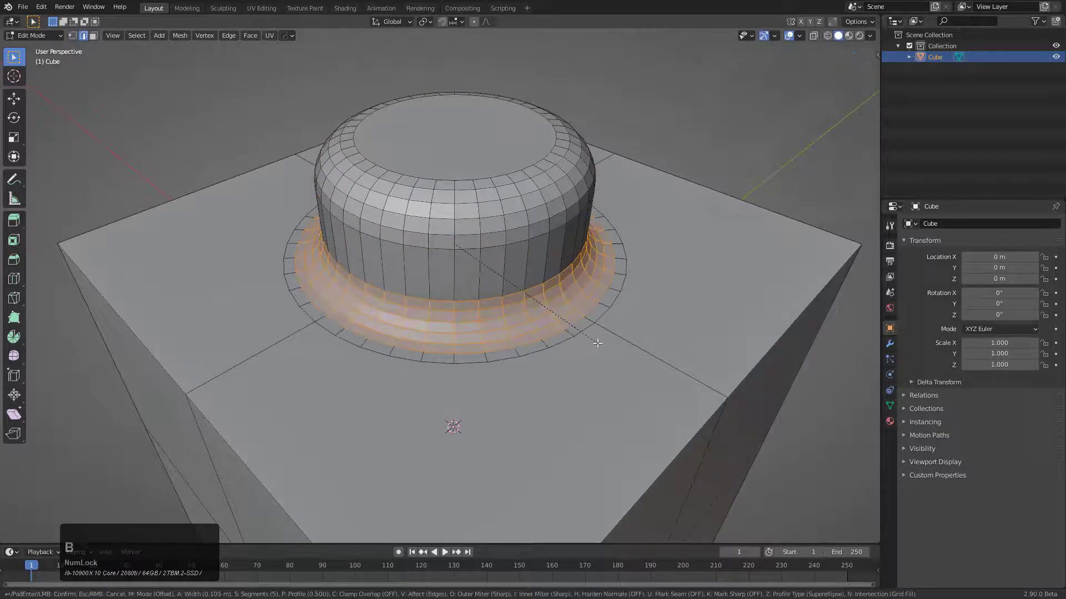
pyautogui.click(590, 333)
# Duplicate an edge loop of the base bevel slightly upward and hide all other geometry, working in top view.
pyautogui.keyDown('alt'); pyautogui.middleClick(466, 304); pyautogui.keyUp('alt')
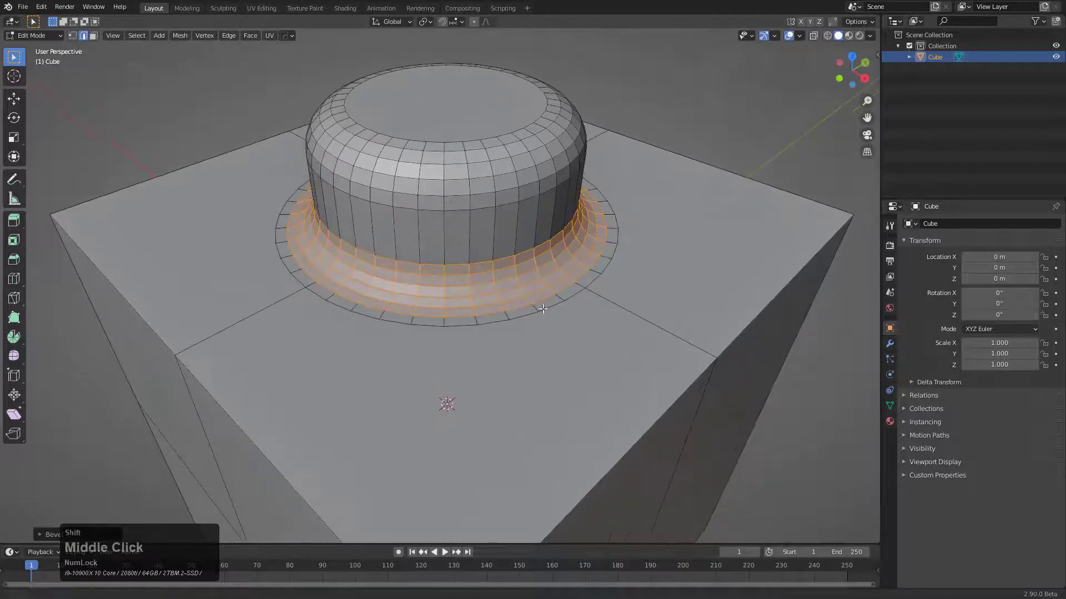
pyautogui.hotkey('shift', 'd')
pyautogui.click(475, 309)
pyautogui.moveTo(475, 309); pyautogui.dragTo(566, 315, button='middle')
pyautogui.press('1')
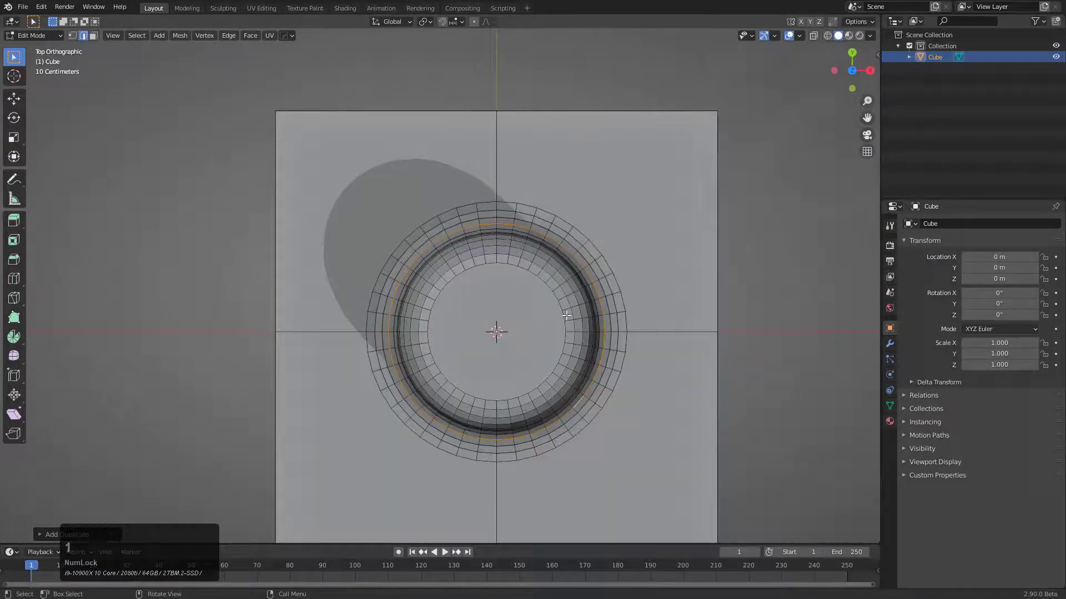
pyautogui.scroll(2, 579, 252)
pyautogui.hotkey('shift', 'h')
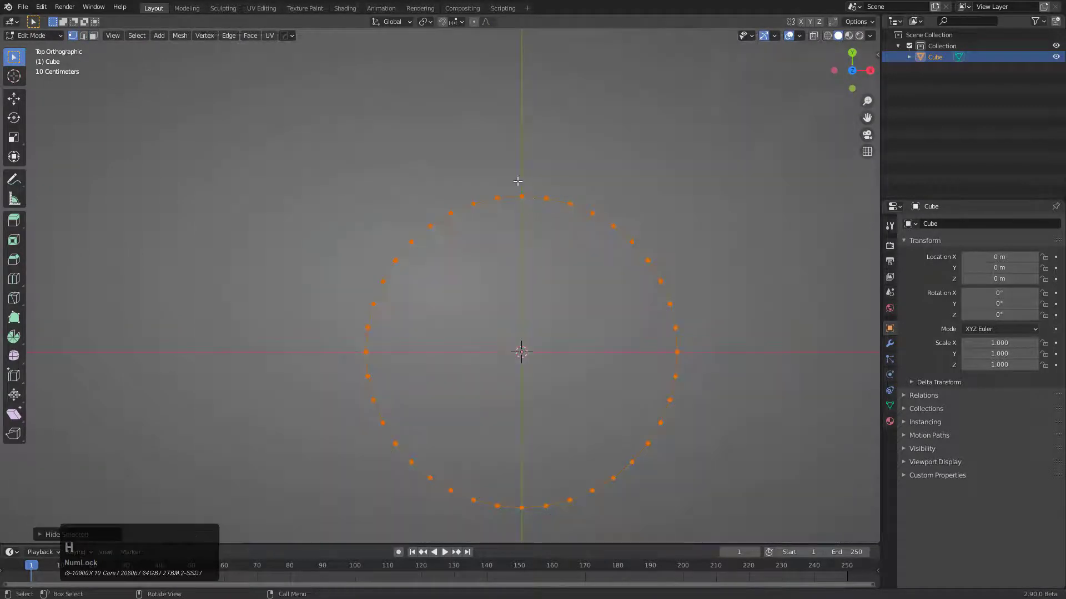
# Delete the three adjacent vertices at the positive Y side of the ring to open a gap.
pyautogui.click(522, 198)
pyautogui.press('x')
pyautogui.click(519, 197)
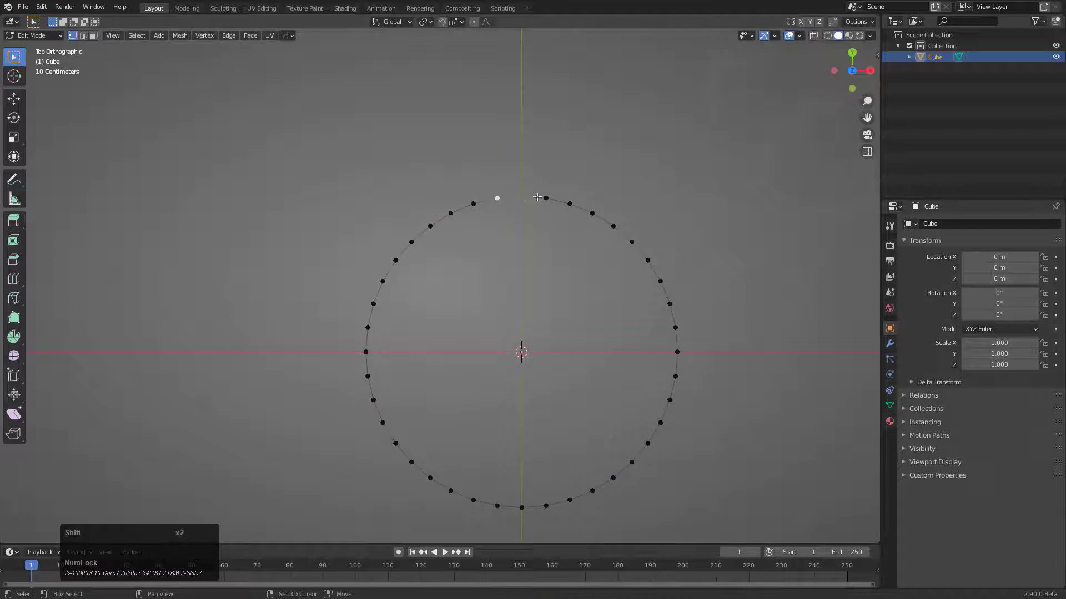
pyautogui.keyDown('shift'); pyautogui.click(544, 198); pyautogui.keyUp('shift')
pyautogui.press('x')
pyautogui.click(512, 209)
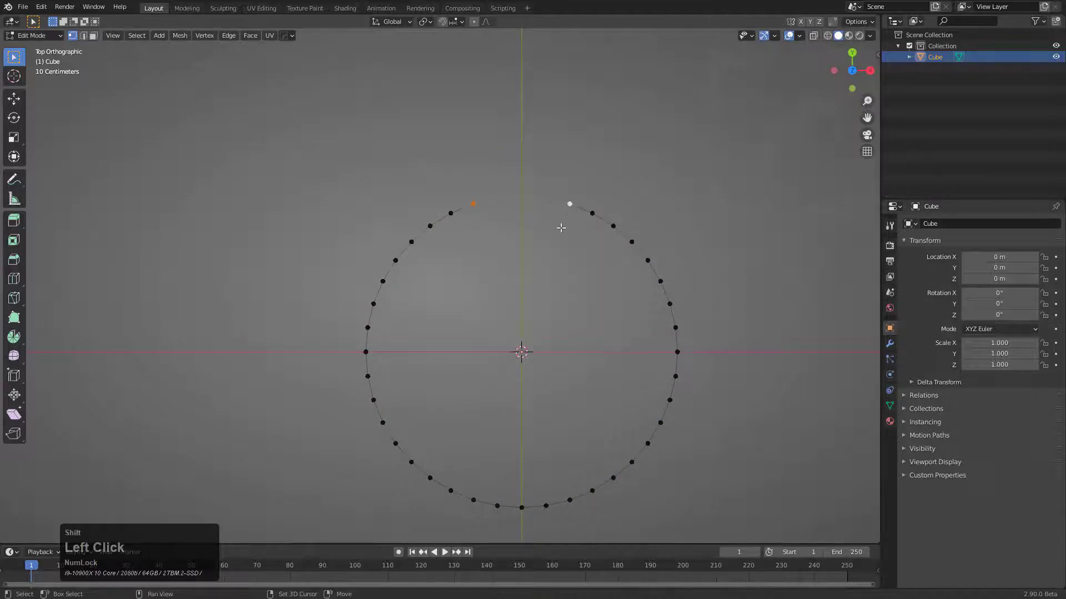
# Extrude the ring's two open end vertices downward along Z to form legs.
pyautogui.moveTo(549, 271); pyautogui.dragTo(562, 214, button='middle')
pyautogui.press('e')
pyautogui.press('z')
pyautogui.click(563, 278)
# Bevel the two corner vertices where the legs meet the ring, and dissolve the extra vertices beside the rounded corners.
pyautogui.keyDown('shift'); pyautogui.moveTo(538, 47); pyautogui.dragTo(534, 214, button='middle'); pyautogui.keyUp('shift')
pyautogui.scroll(3, 533, 214)
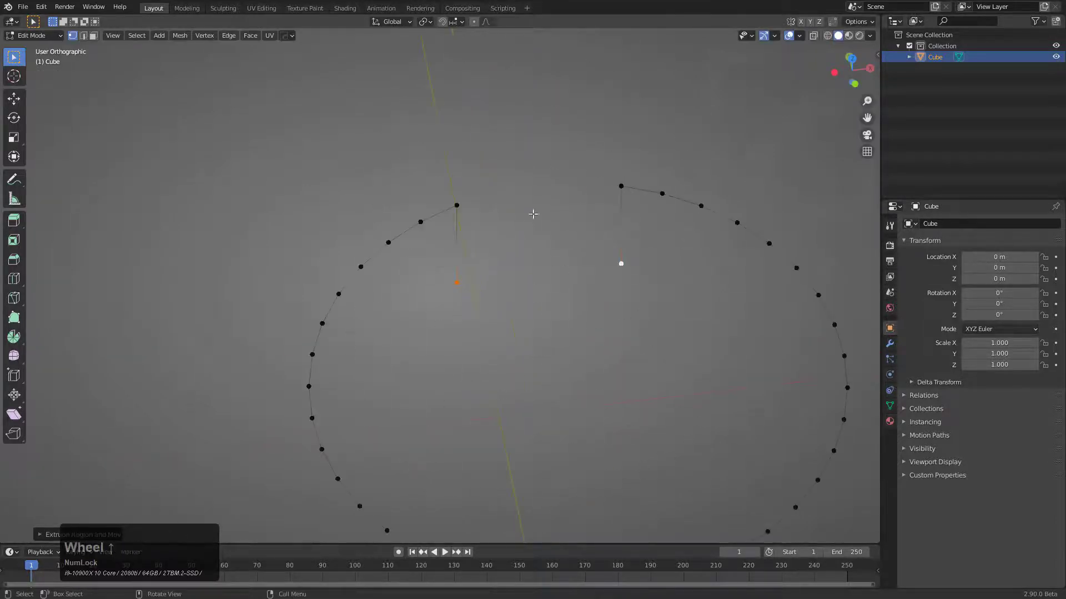
pyautogui.click(605, 180)
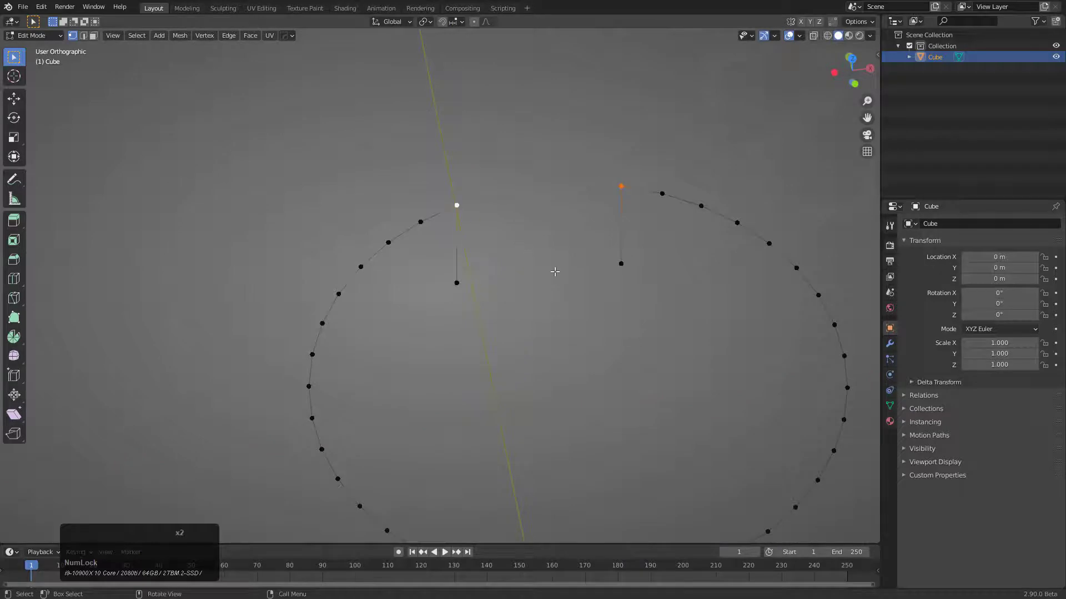
pyautogui.hotkey('ctrl', 'shift', 'b')
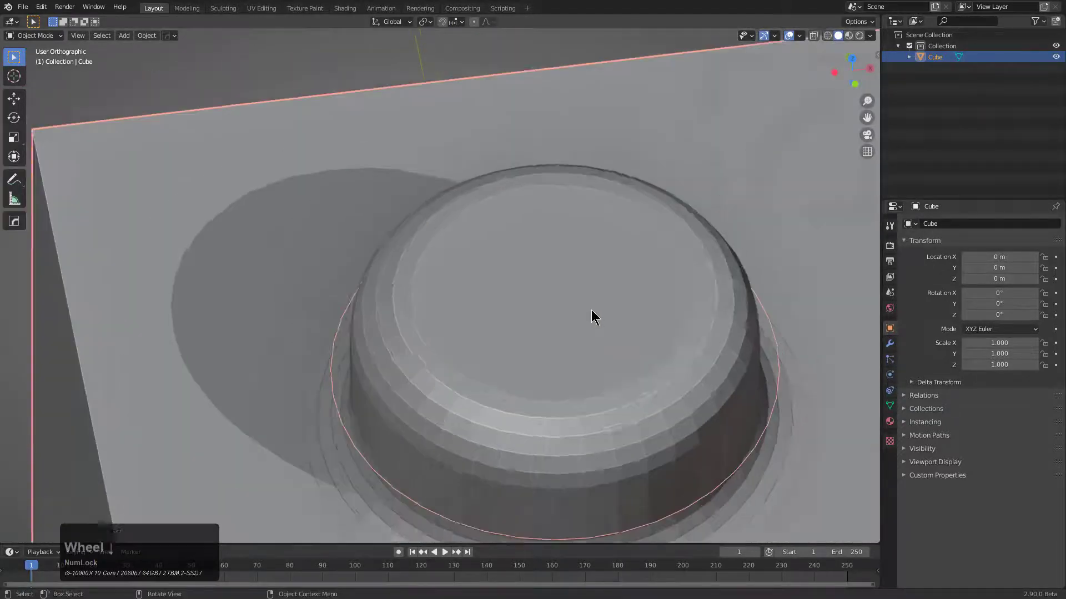
pyautogui.moveTo(592, 314)
pyautogui.mouseDown(button='middle')
pyautogui.moveTo(504, 283)
pyautogui.moveTo(352, 276)
pyautogui.mouseUp(button='middle')
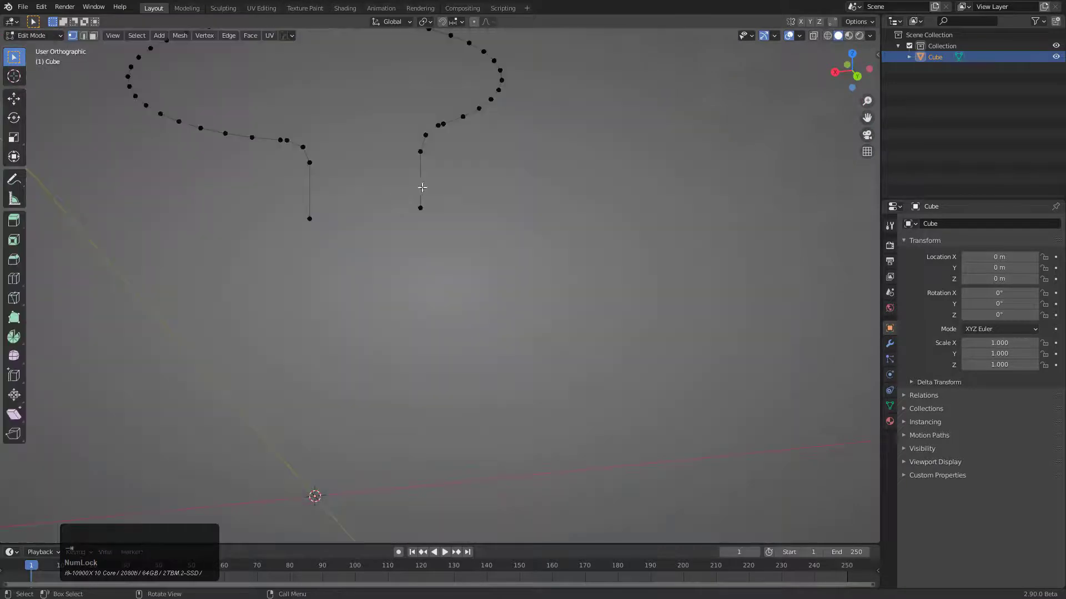
pyautogui.moveTo(422, 187); pyautogui.dragTo(493, 309, button='middle')
pyautogui.scroll(2, 560, 226)
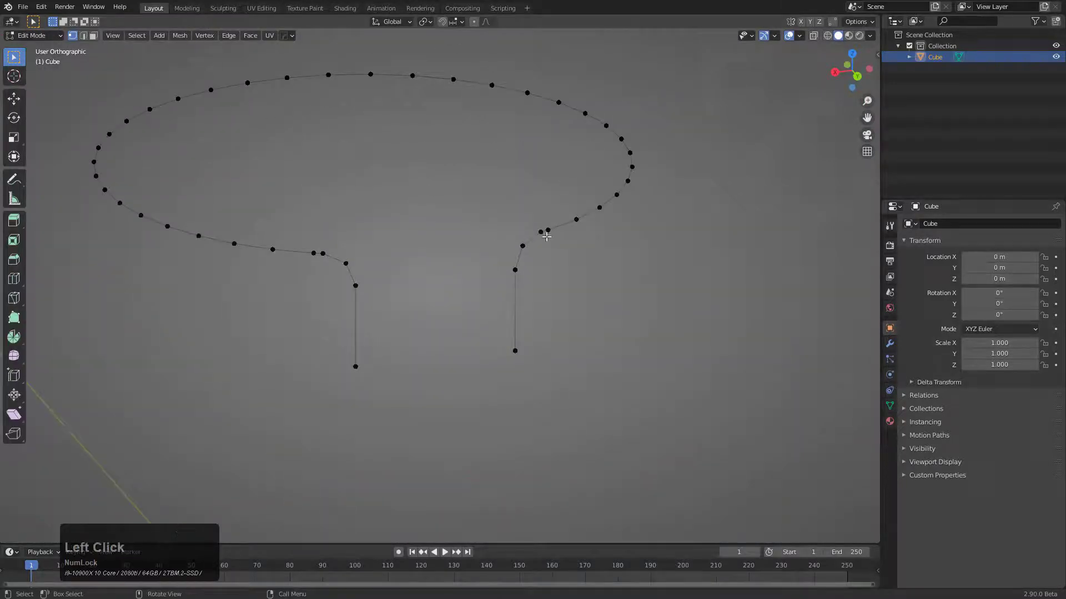
pyautogui.hotkey('ctrl', 'x')
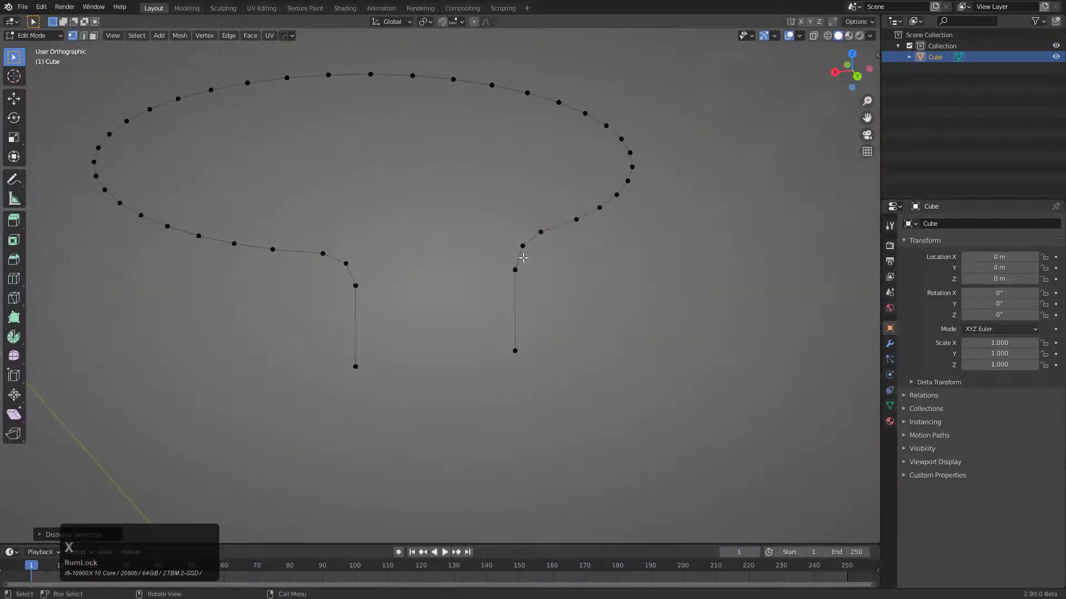
# Separate the open ring into its own object and select only that object in Object Mode.
pyautogui.press('l')
pyautogui.press('p')
pyautogui.click(524, 257)
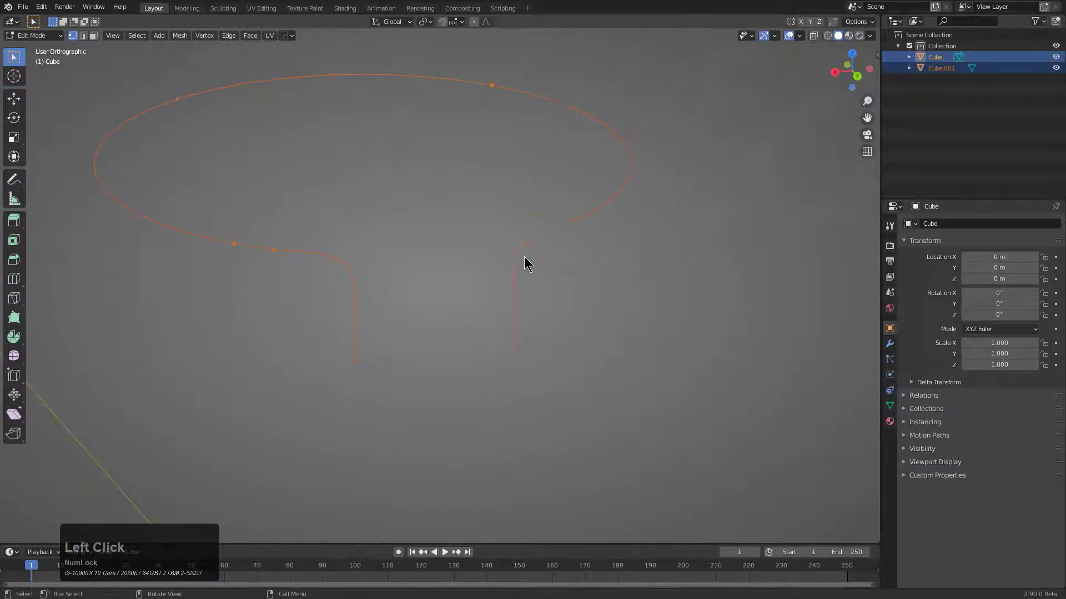
pyautogui.press('Tab')
pyautogui.hotkey('alt', 'a')
pyautogui.click(543, 234)
# Add a level 2 Subdivision Surface modifier to the open ring.
pyautogui.moveTo(575, 238); pyautogui.dragTo(364, 264, button='middle')
pyautogui.scroll(2, 465, 189)
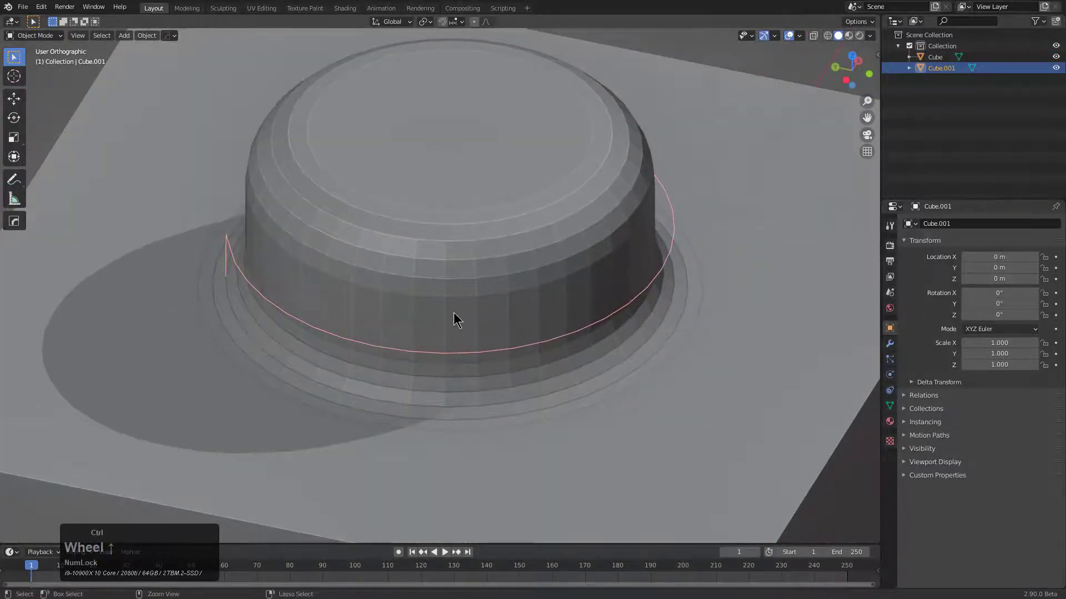
pyautogui.hotkey('ctrl', '2')
pyautogui.moveTo(359, 310); pyautogui.dragTo(382, 296, button='middle')
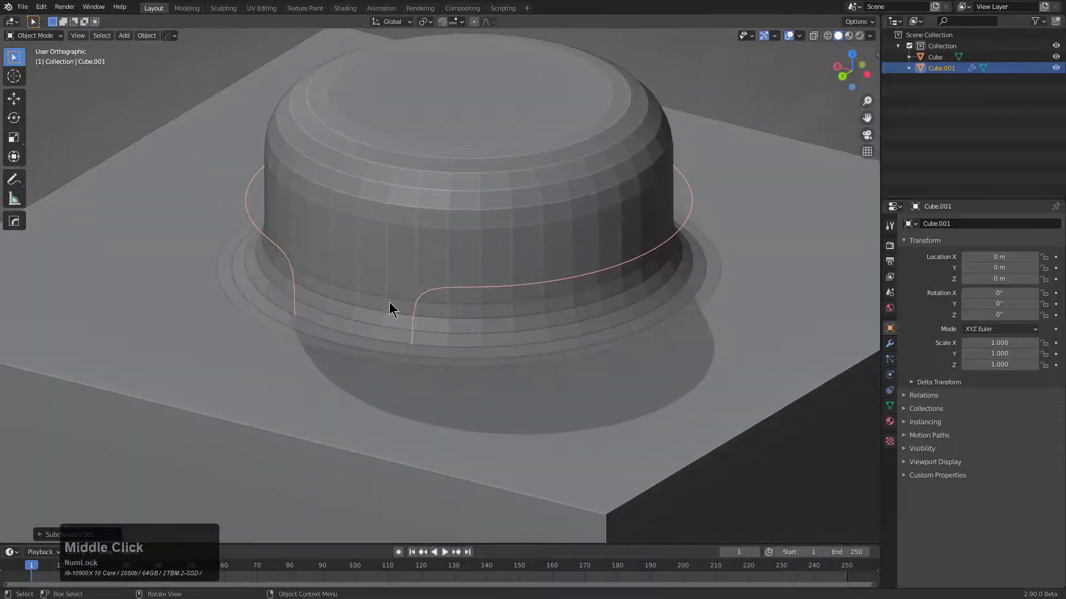
# Convert the open ring to a tube with HOps Curve/Extract, using smooth shading and a width of about 0.057.
pyautogui.press('q')
pyautogui.moveTo(538, 327)
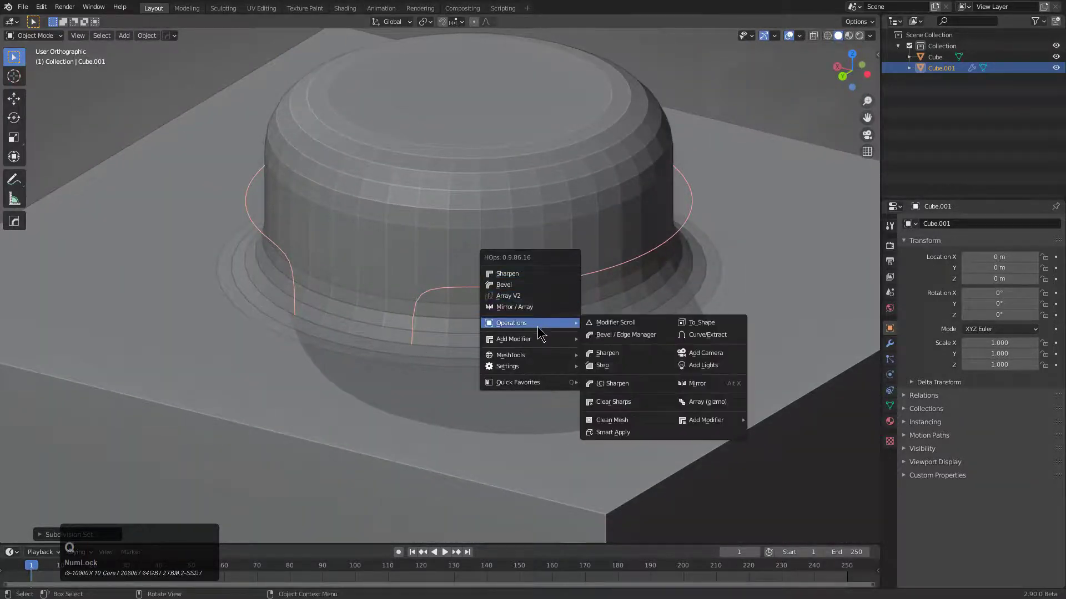
pyautogui.click(722, 333)
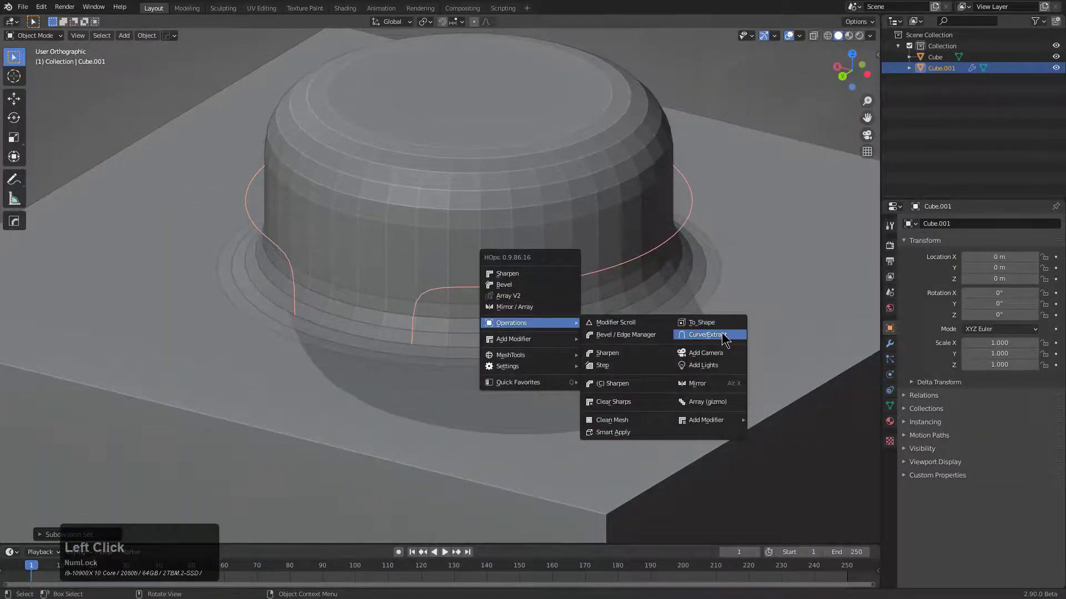
pyautogui.press('s')
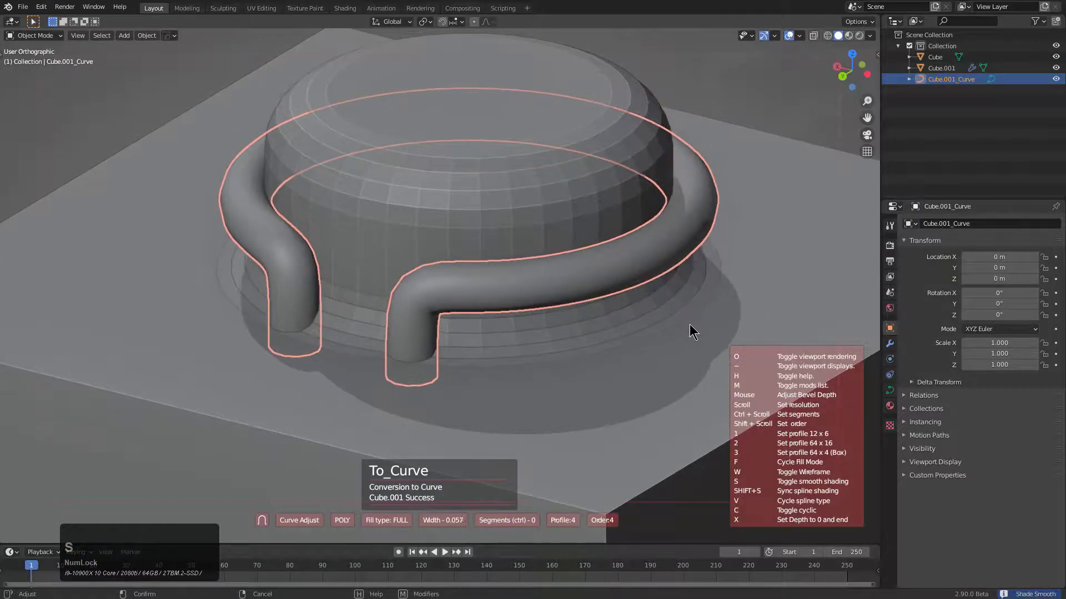
pyautogui.click(690, 325)
# Sharpen the cube with its rounded cylinder using HOps.
pyautogui.moveTo(690, 324)
pyautogui.mouseDown(button='middle')
pyautogui.moveTo(534, 312)
pyautogui.moveTo(436, 273)
pyautogui.mouseUp(button='middle')
pyautogui.scroll(-1, 436, 273)
pyautogui.click(428, 264)
pyautogui.press('q')
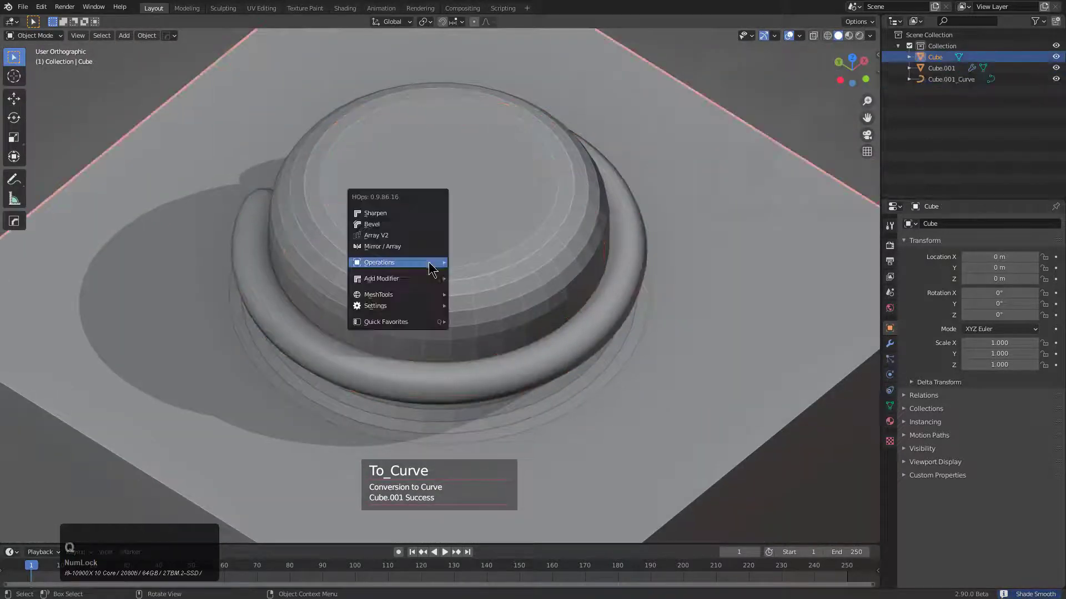
pyautogui.click(396, 211)
pyautogui.moveTo(288, 214); pyautogui.dragTo(324, 249, button='middle')
pyautogui.moveTo(461, 265); pyautogui.dragTo(539, 273, button='middle')
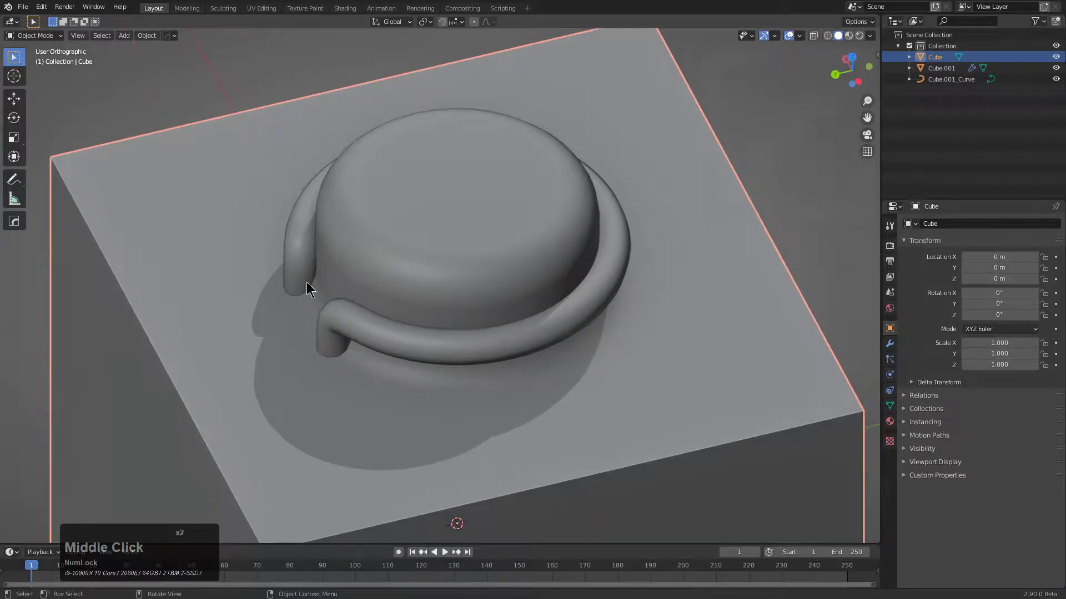
# Reveal all hidden geometry of the cube in edit mode.
pyautogui.moveTo(420, 277); pyautogui.dragTo(488, 352, button='middle')
pyautogui.scroll(-1, 489, 351)
pyautogui.scroll(1, 489, 351)
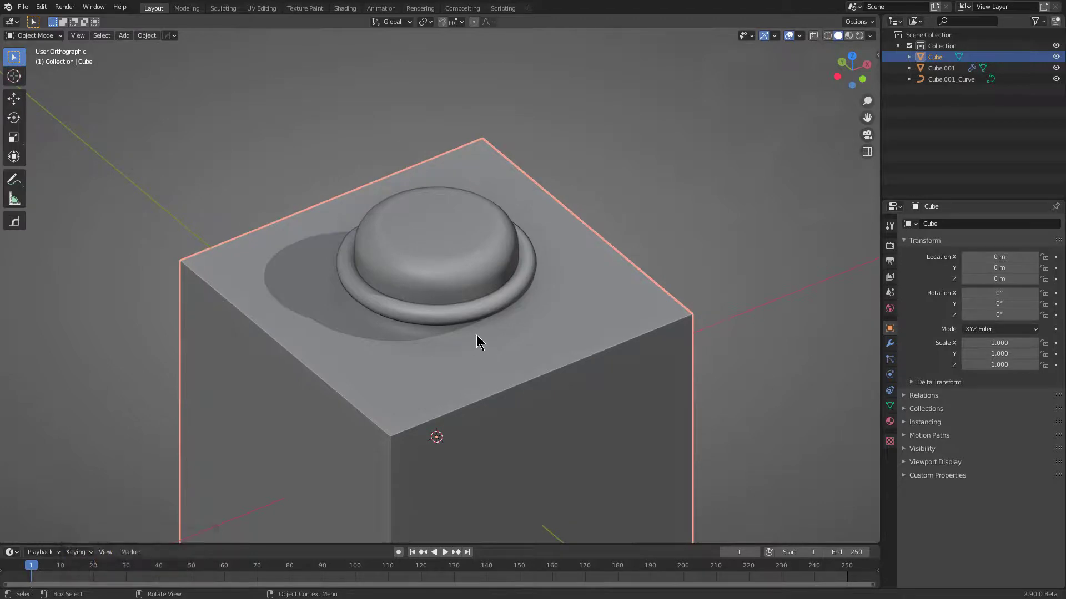
pyautogui.moveTo(471, 333)
pyautogui.mouseDown(button='middle')
pyautogui.moveTo(461, 357)
pyautogui.moveTo(469, 346)
pyautogui.mouseUp(button='middle')
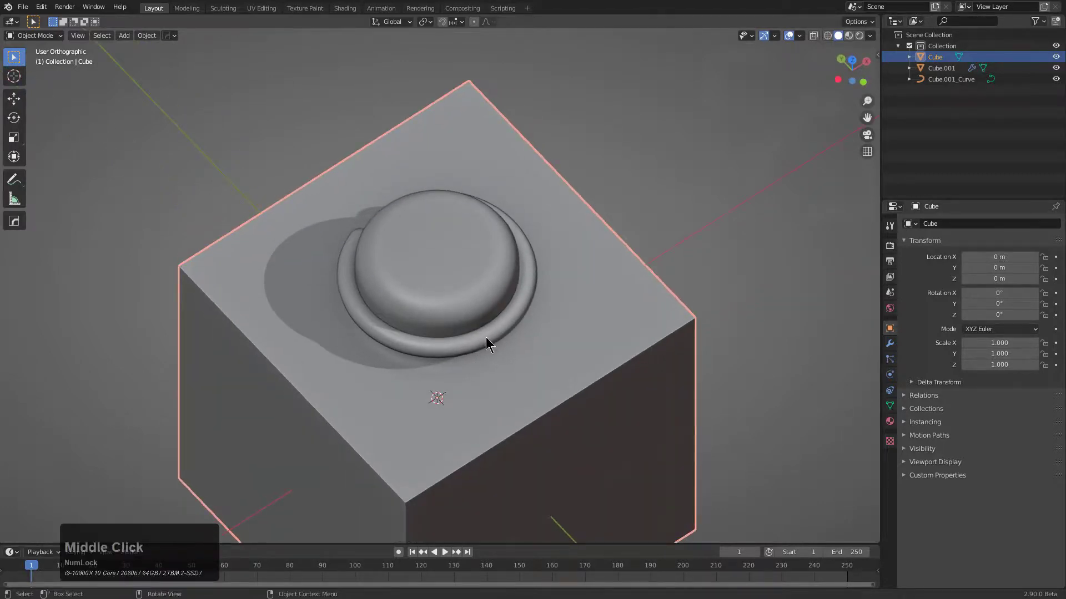
pyautogui.scroll(1, 601, 210)
pyautogui.press('Tab')
pyautogui.scroll(-1, 511, 256)
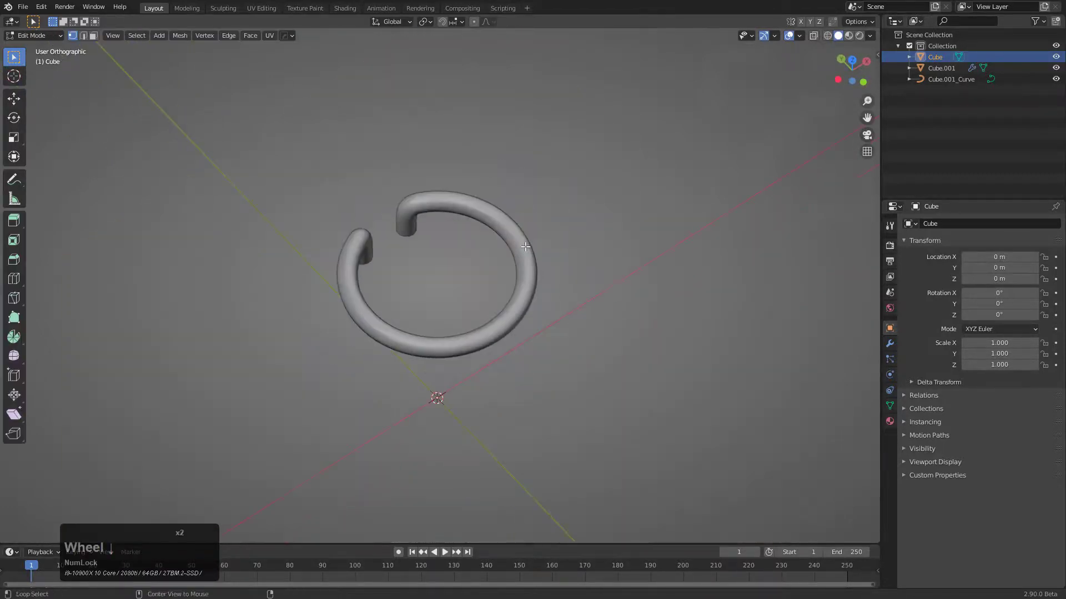
pyautogui.hotkey('alt', 'h')
pyautogui.scroll(-2, 511, 256)
pyautogui.moveTo(562, 329); pyautogui.dragTo(558, 287, button='middle')
pyautogui.click(511, 314)
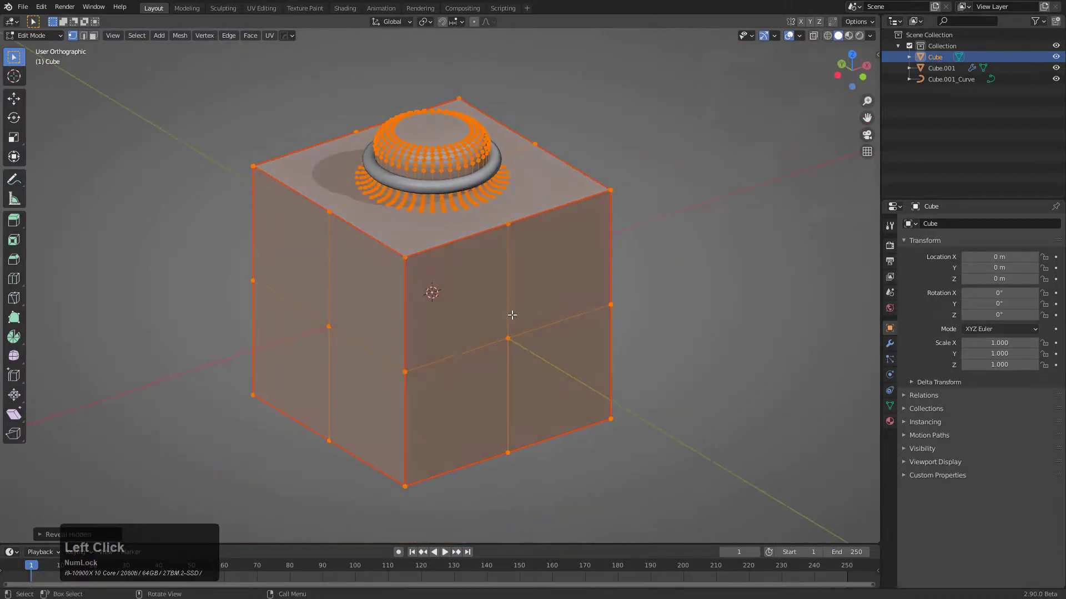